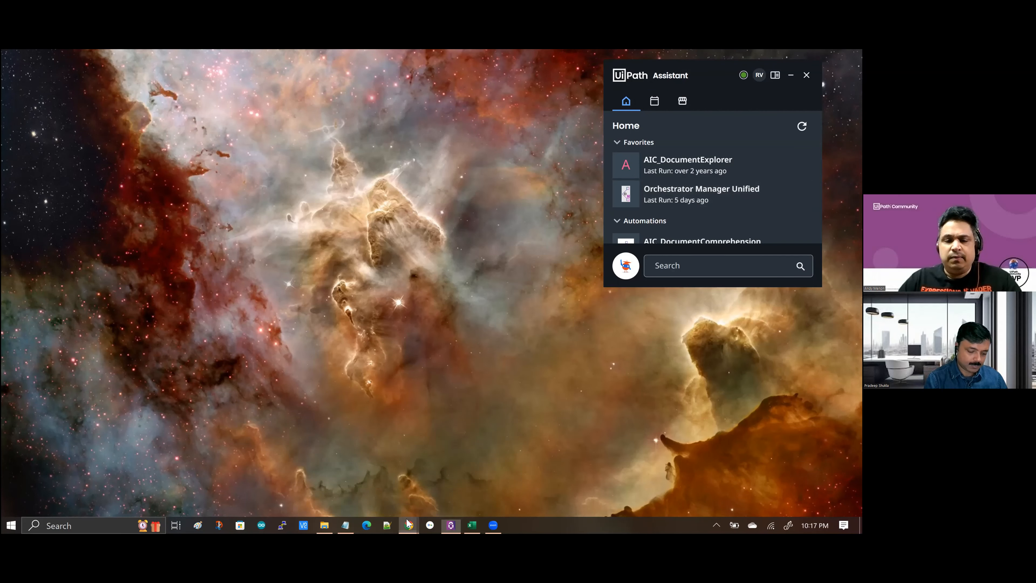
- Switch to the Chrome window, maximize it and show the UiPath Orchestrator Assets page
mouse_move(408, 524)
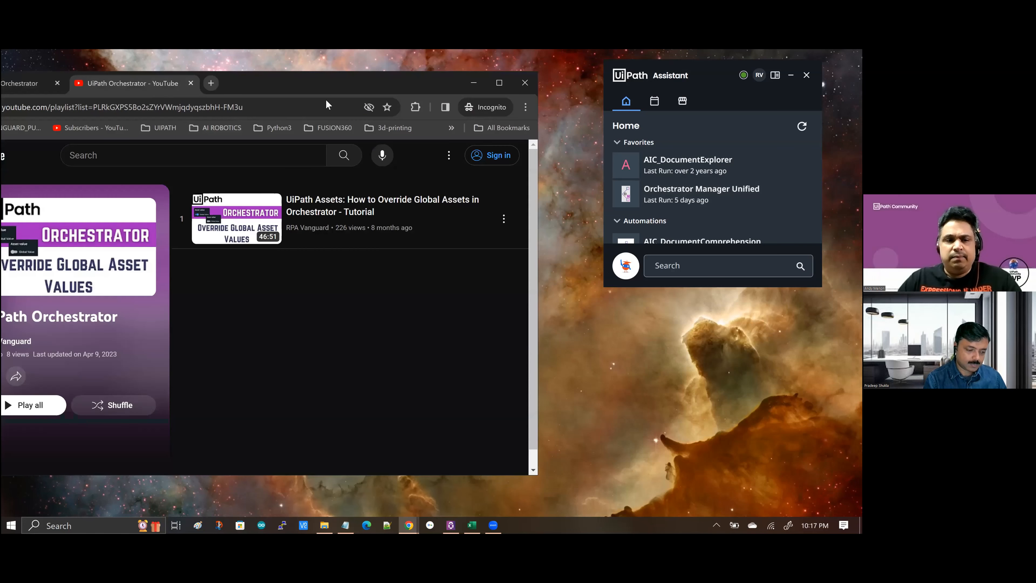
left_click_drag(388, 76, 470, 71)
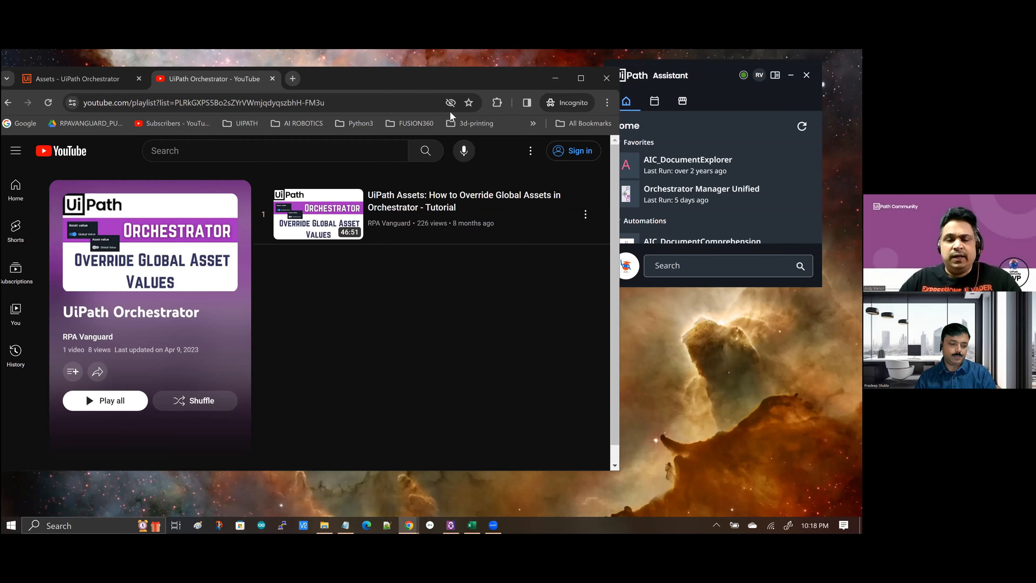
double_click(365, 85)
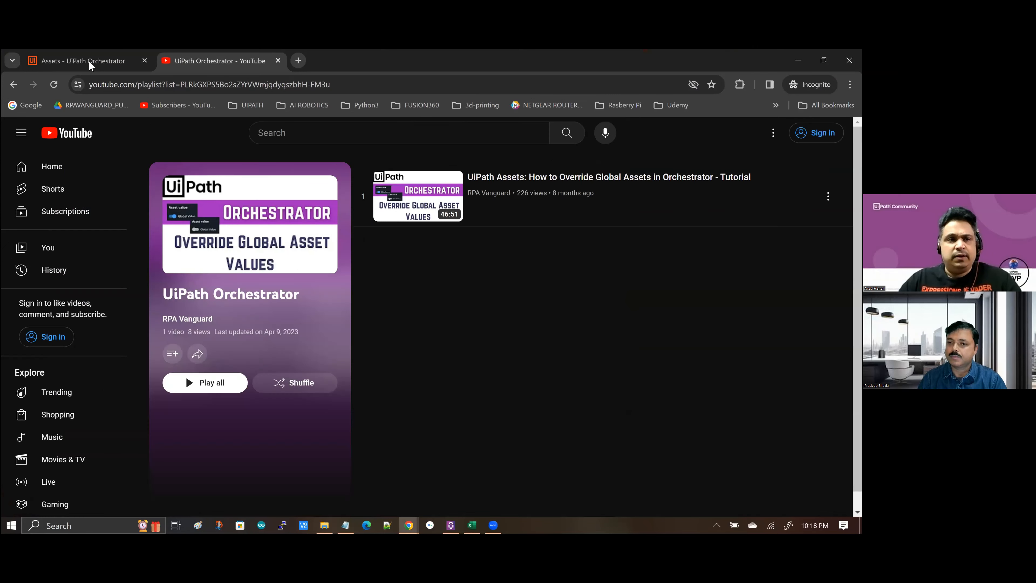
left_click(90, 62)
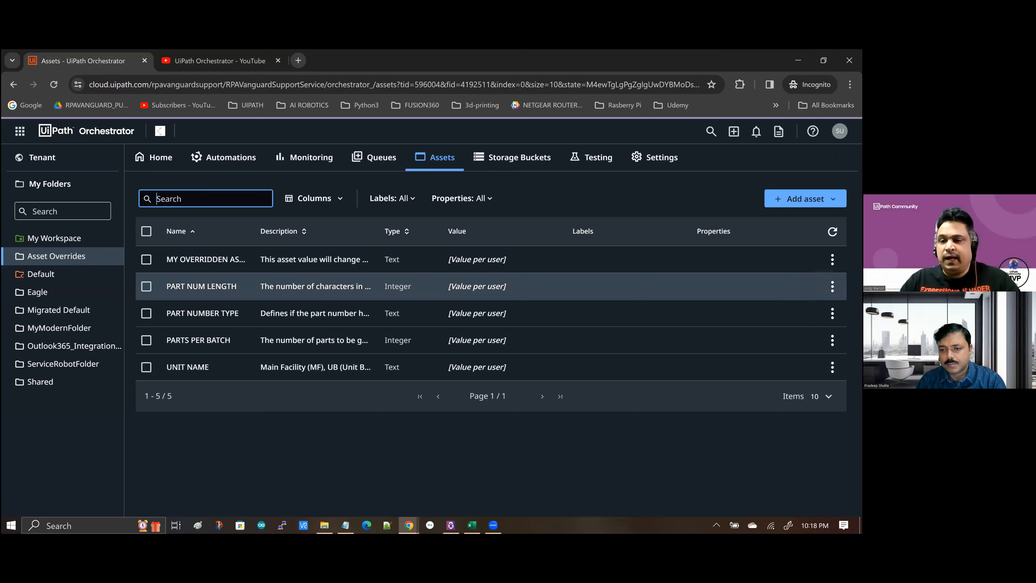
- Review the per-user values of the PART NUM LENGTH asset in its edit form and leave without updating
left_click(833, 286)
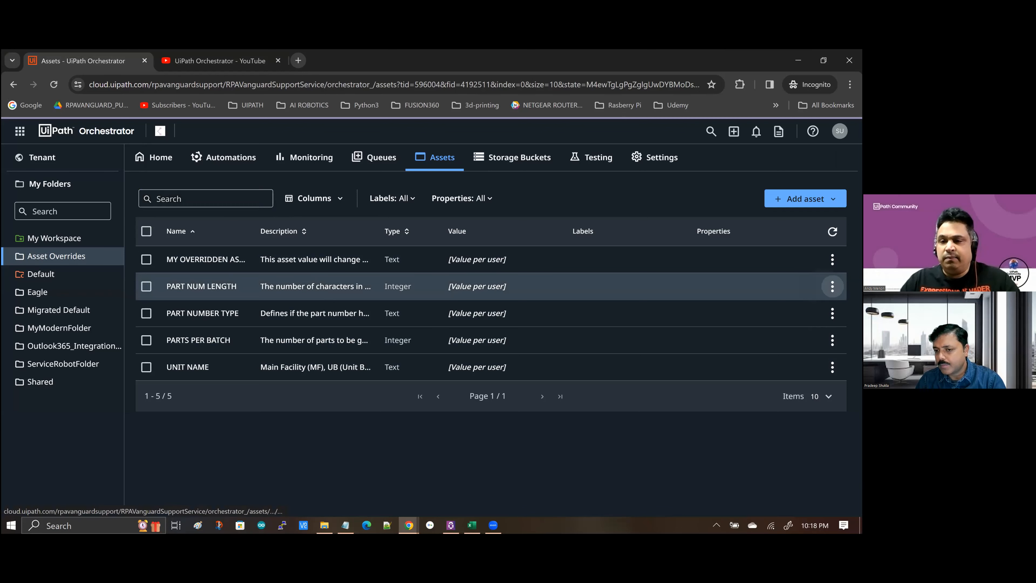
left_click(792, 309)
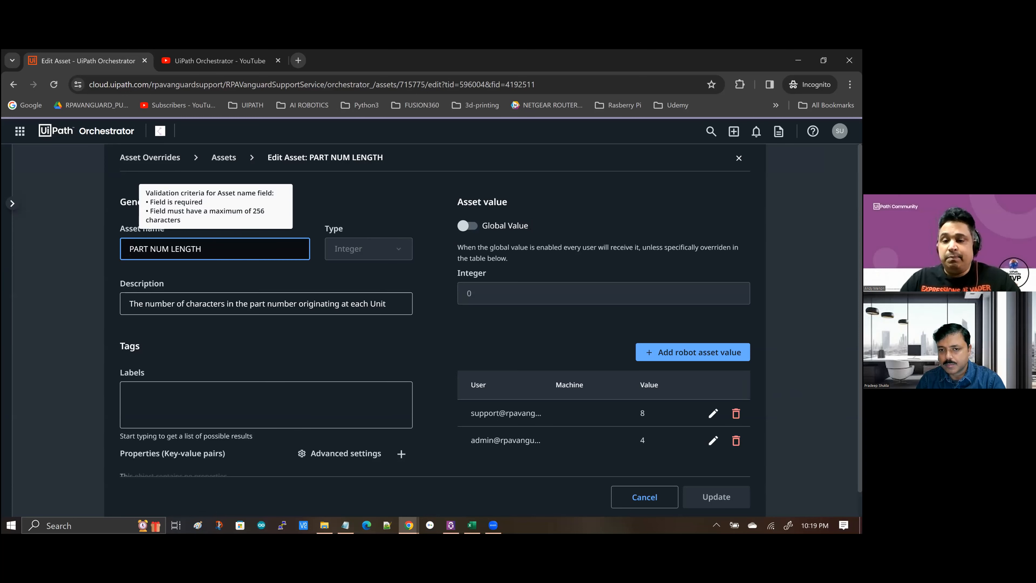
scroll(665, 330, "down", 1)
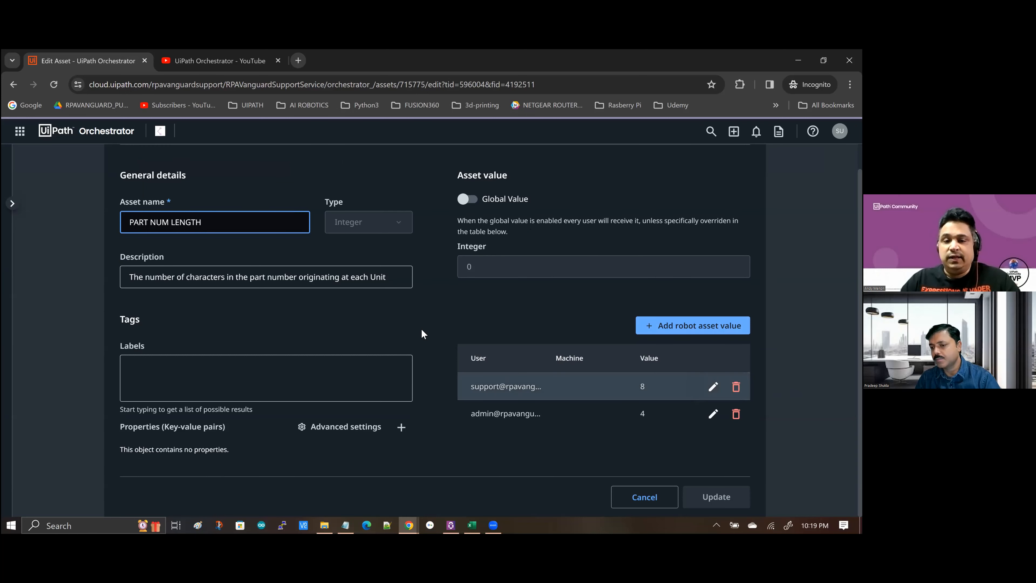
left_click(662, 330)
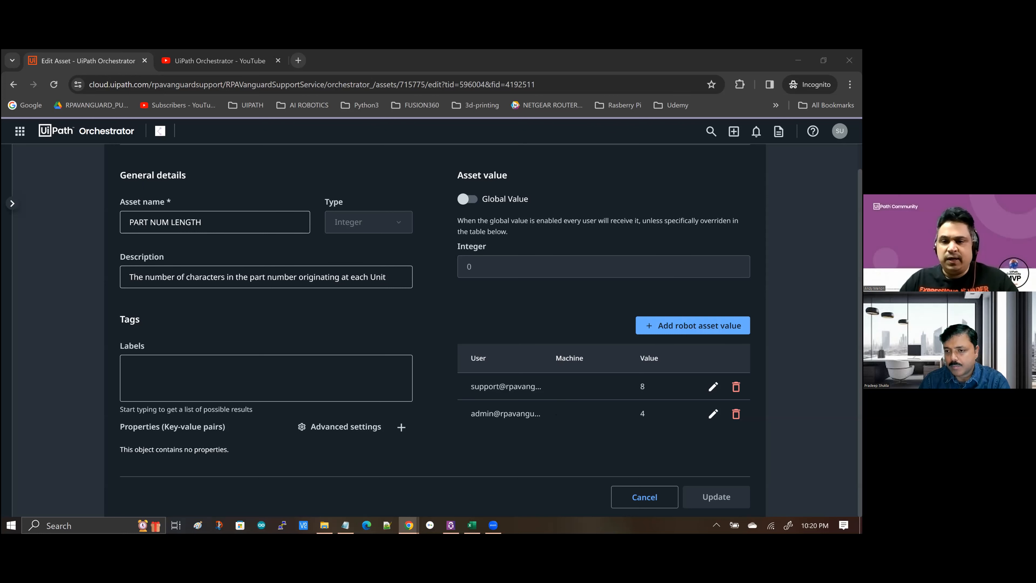
left_click(671, 506)
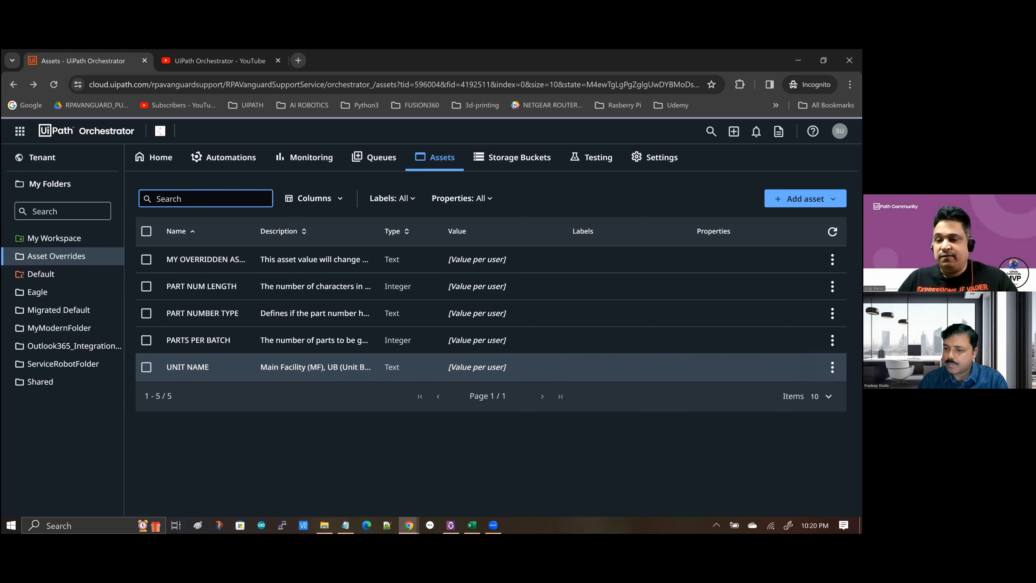
- Review the per-user values of the PARTS PER BATCH asset in its edit form and leave without updating
left_click(833, 340)
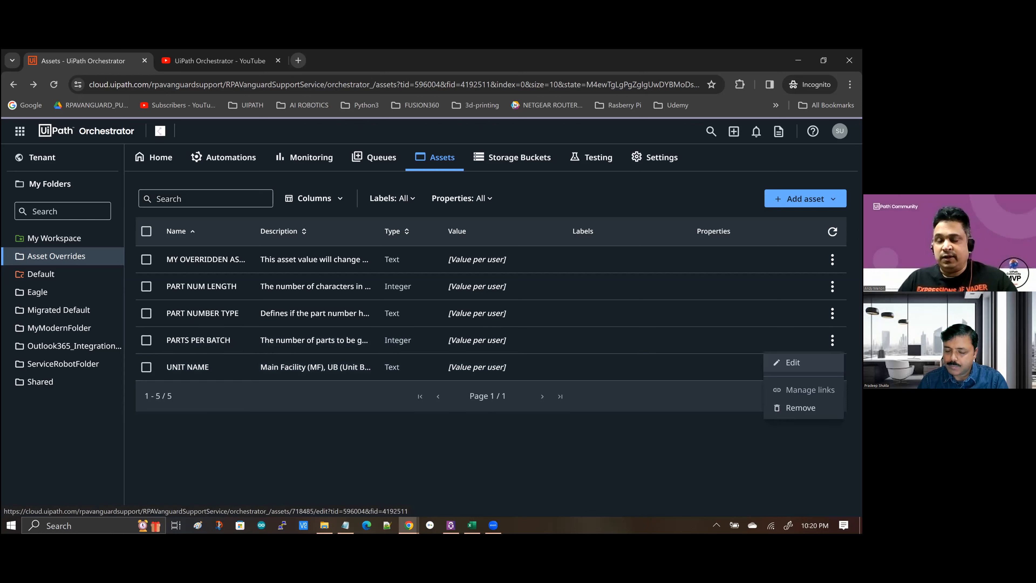
left_click(793, 362)
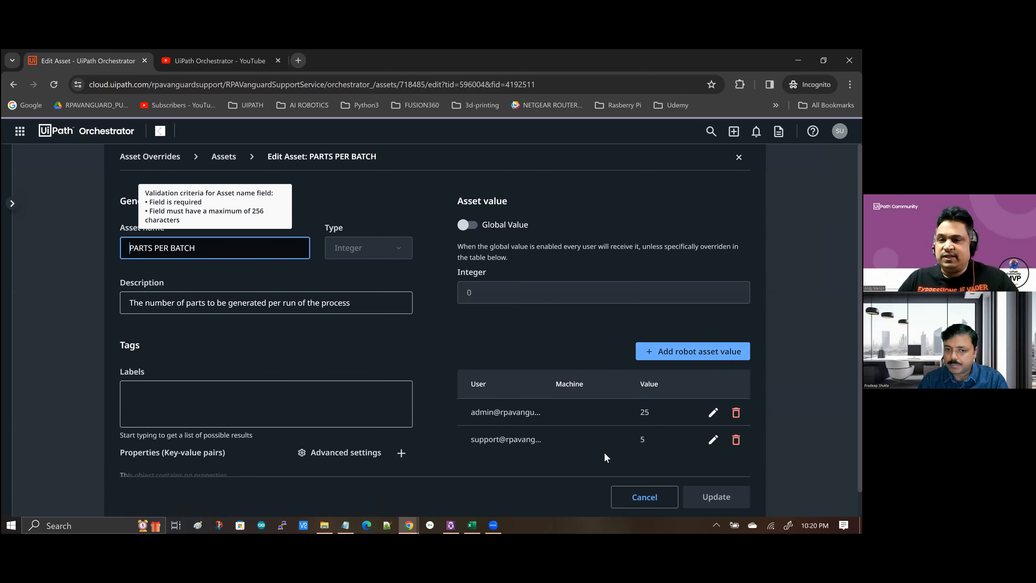
scroll(599, 448, "down", 1)
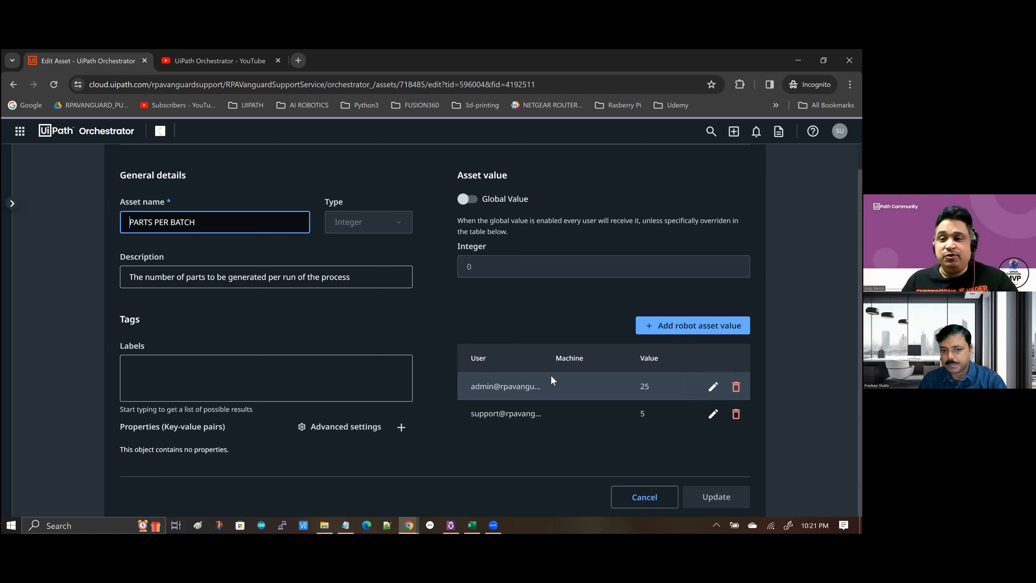
left_click(650, 507)
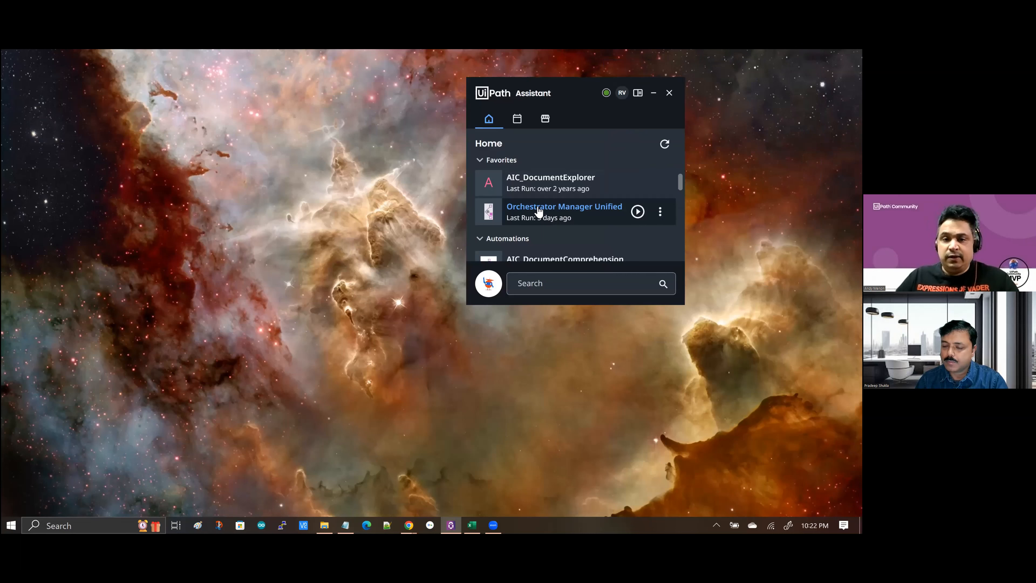
- In UiPath Assistant, inspect the full in_ConfigFilePath of Orchestrator Manager Unified and return to the automations list
left_click(539, 210)
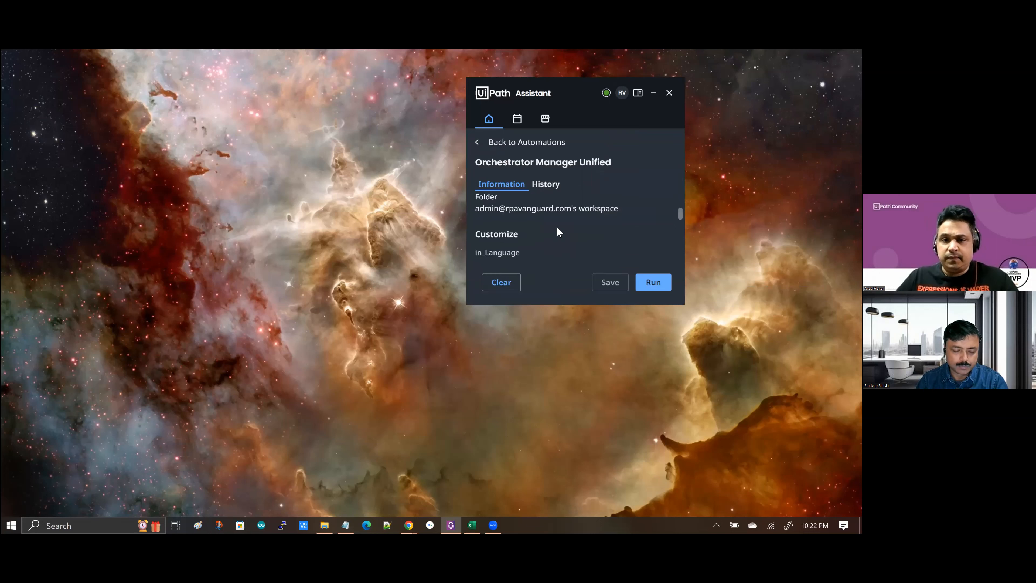
scroll(560, 204, "down", 3)
left_click(614, 199)
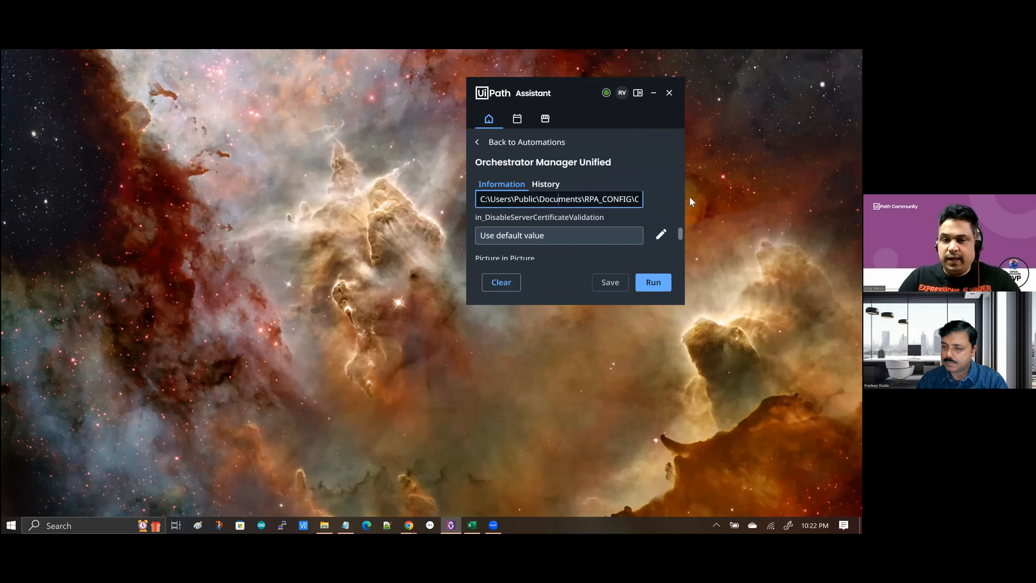
key("End")
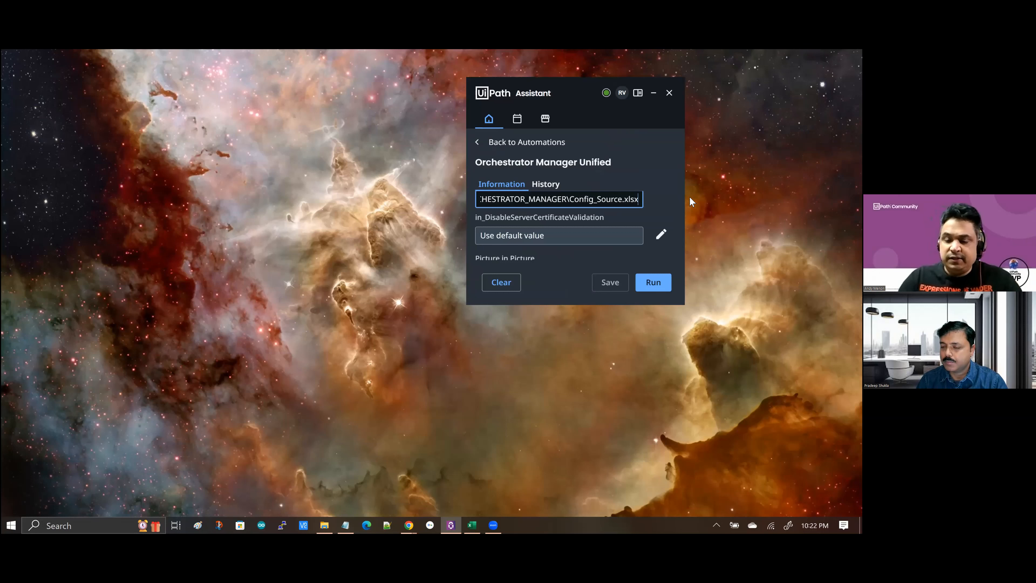
key("Home")
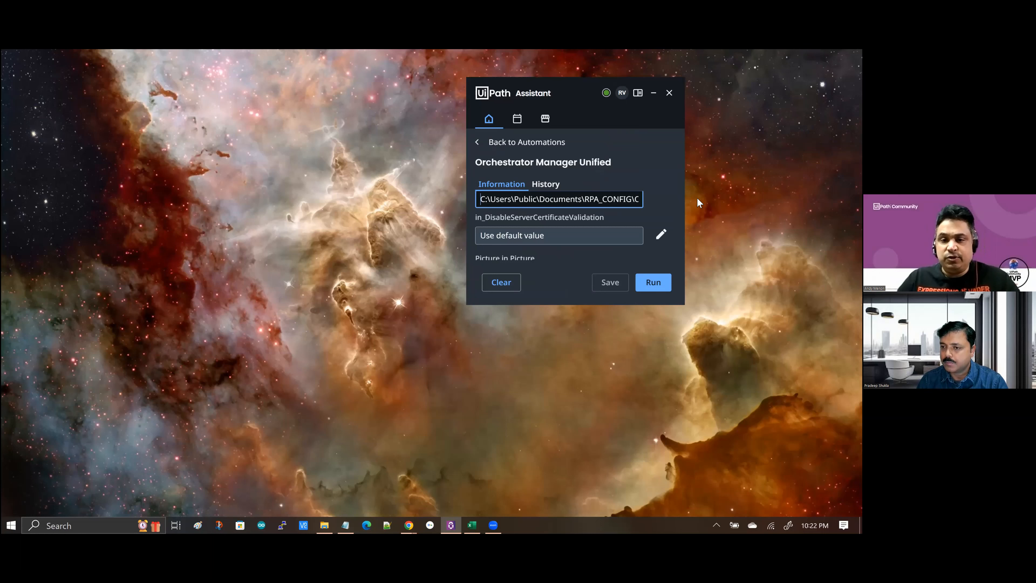
left_click(481, 145)
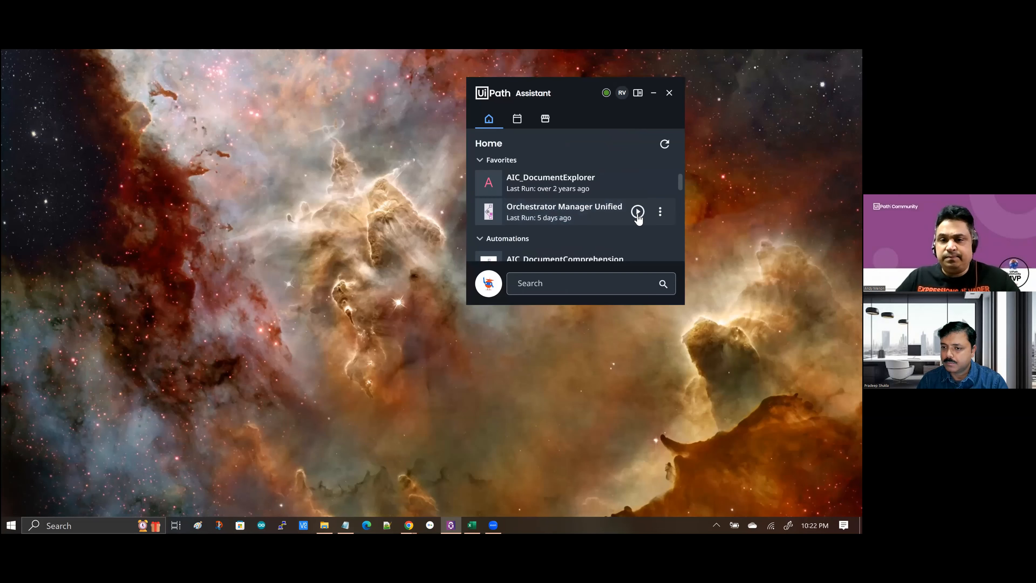
- Try to run the Orchestrator Manager Unified automation and stop the running job
left_click(638, 212)
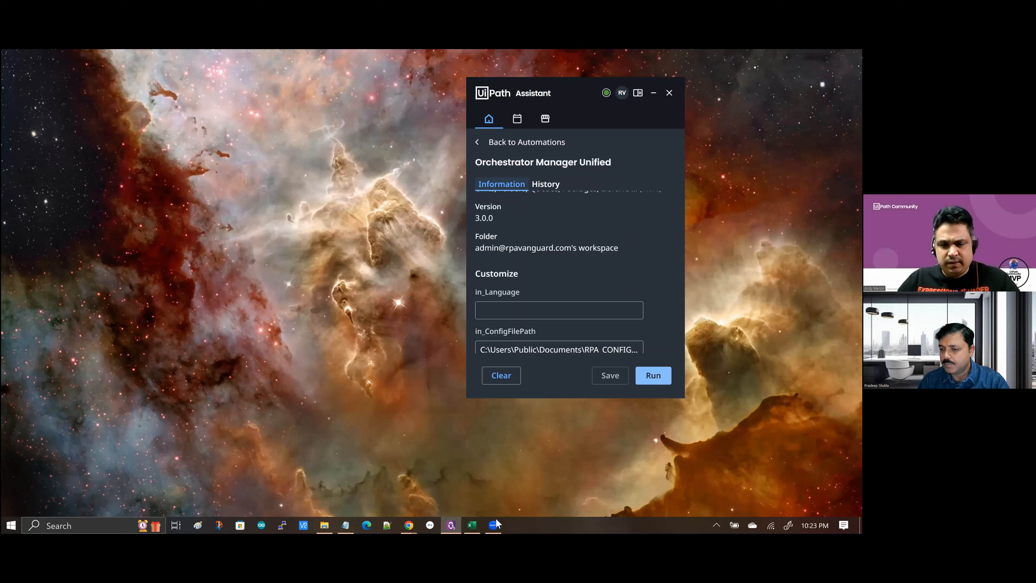
left_click(452, 525)
left_click(452, 525)
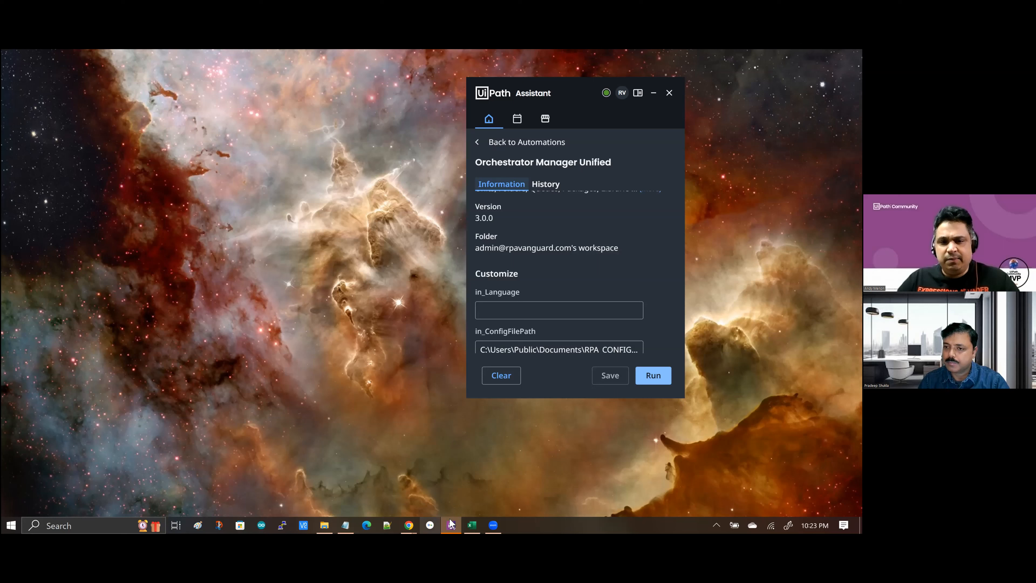
left_click(626, 307)
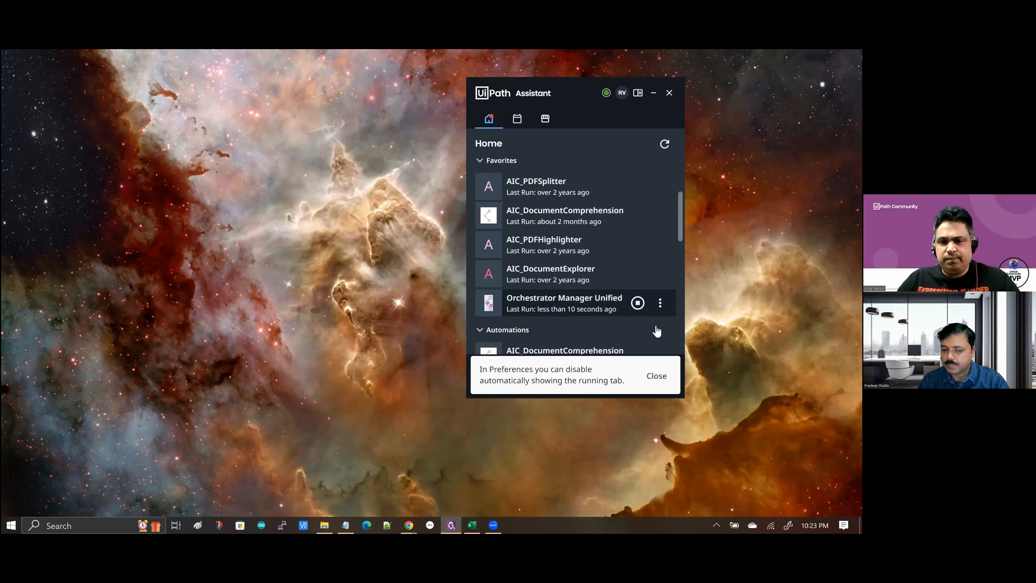
left_click(657, 376)
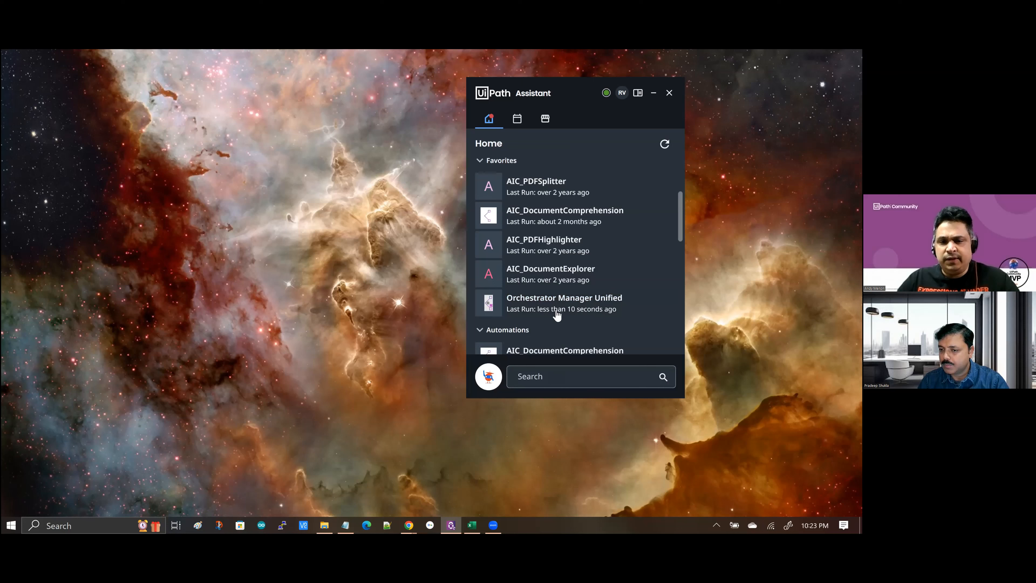
mouse_move(628, 306)
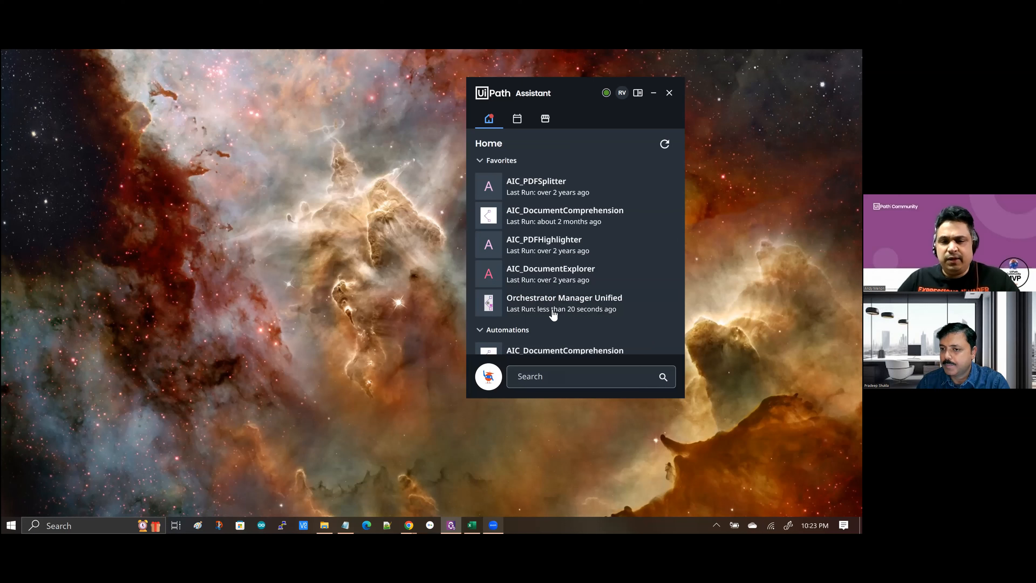
mouse_move(553, 315)
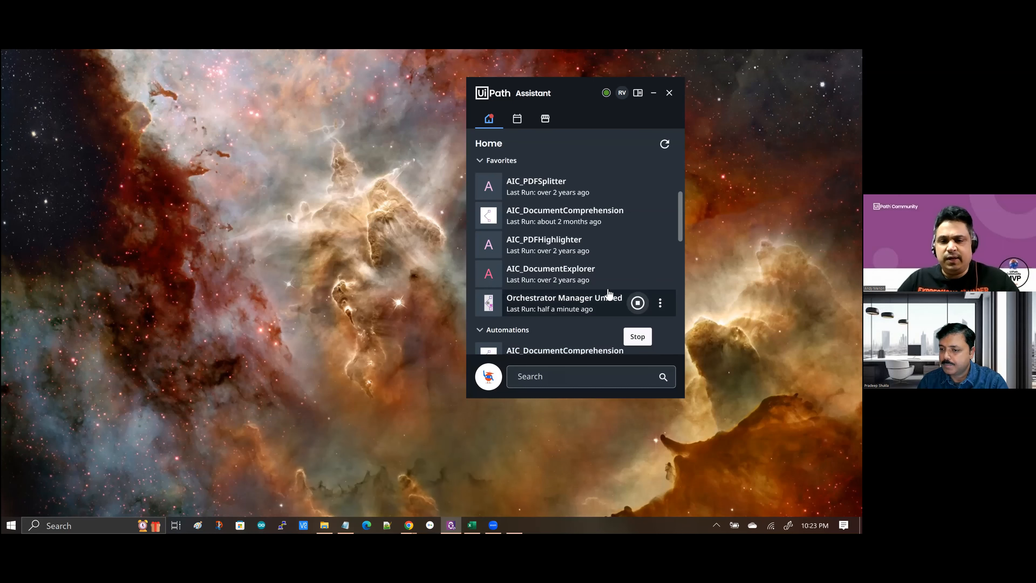
left_click(638, 303)
left_click(600, 279)
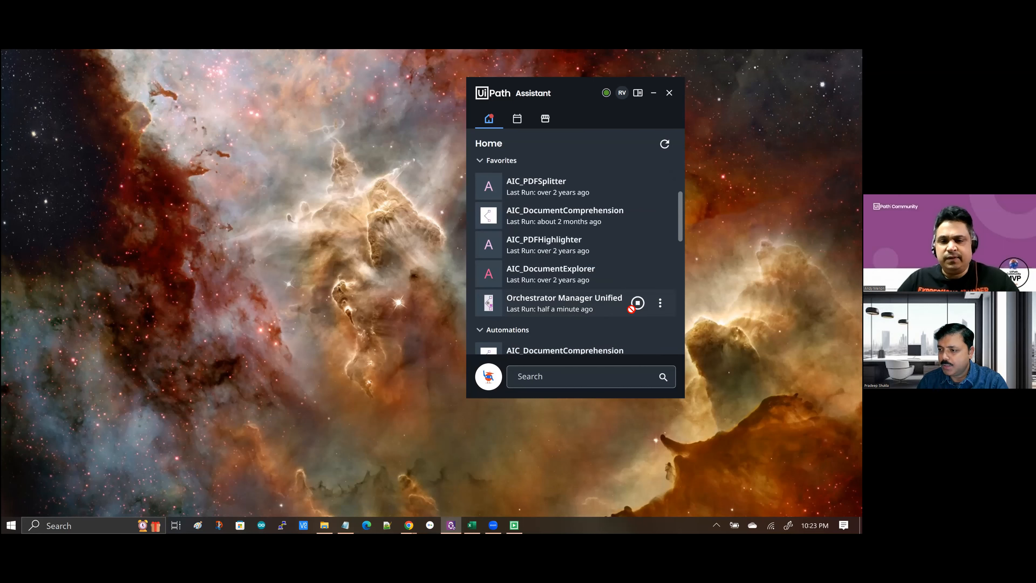
left_click(589, 310)
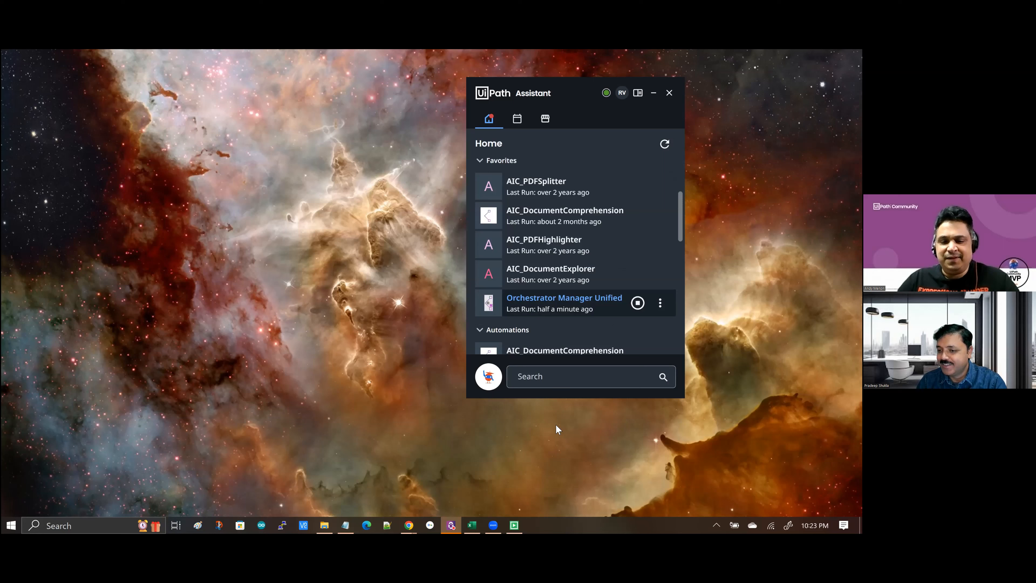
mouse_move(478, 523)
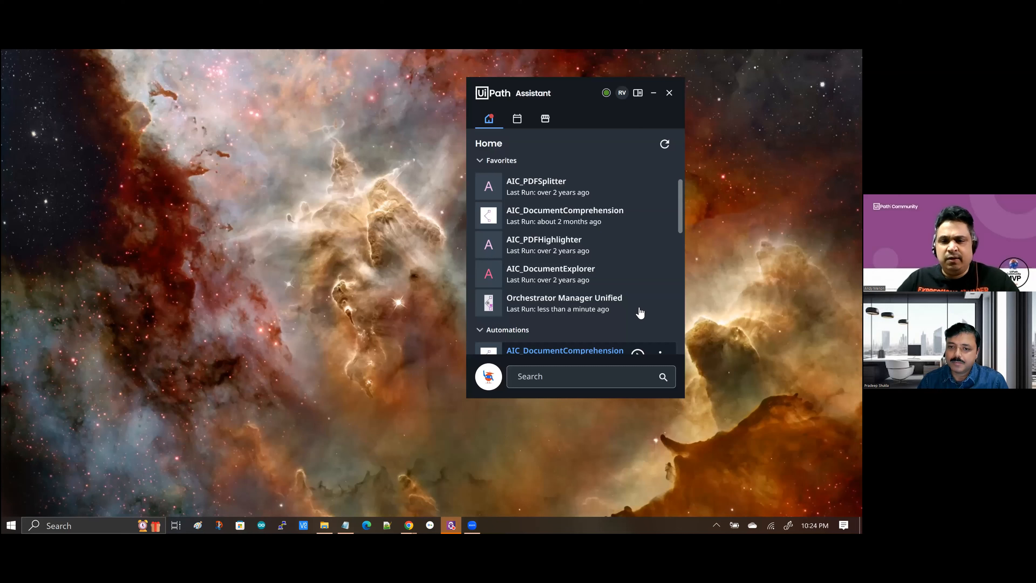
- Run the Orchestrator Manager Unified automation again from its details page
mouse_move(639, 307)
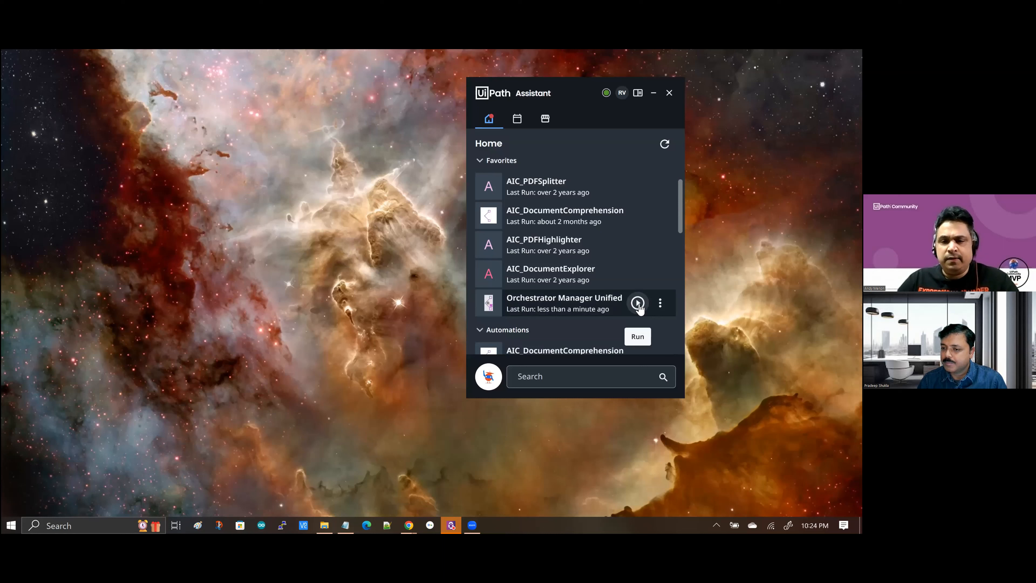
left_click(639, 306)
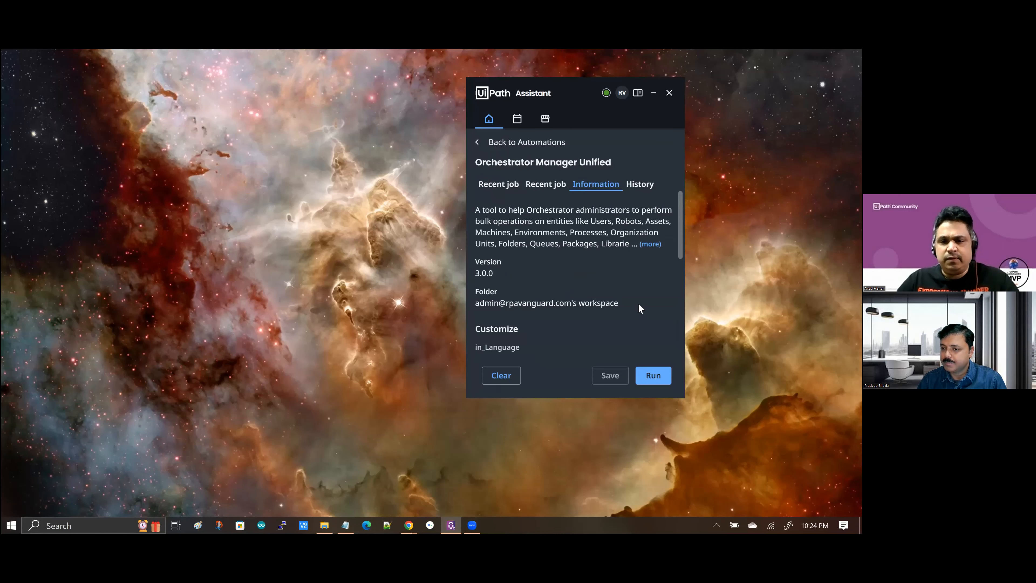
left_click(651, 375)
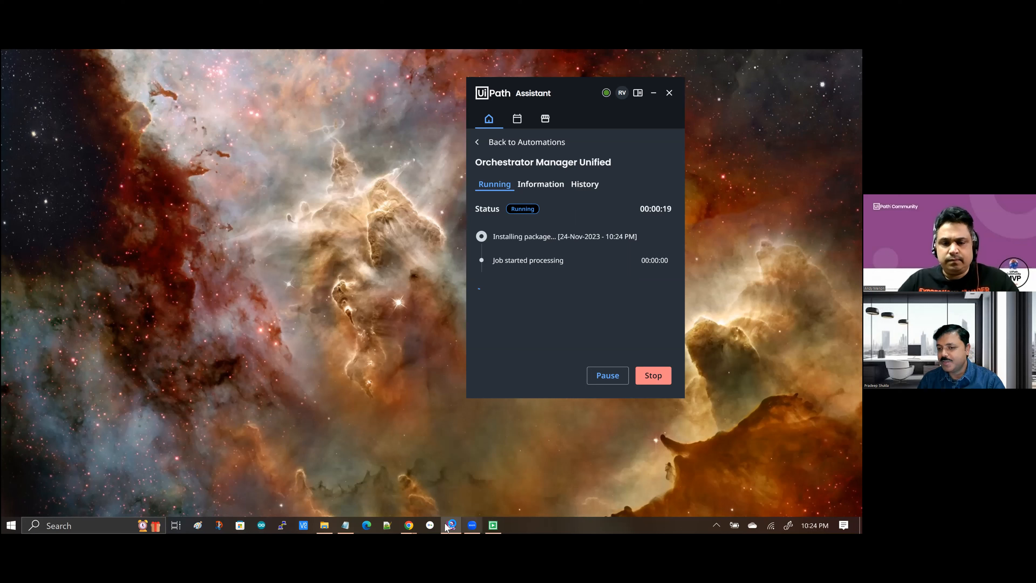
- Authenticate Orchestrator Manager for Cloud with the OAuth flow and the credential stored in Windows's Credential Manager
left_click_drag(447, 528, 535, 523)
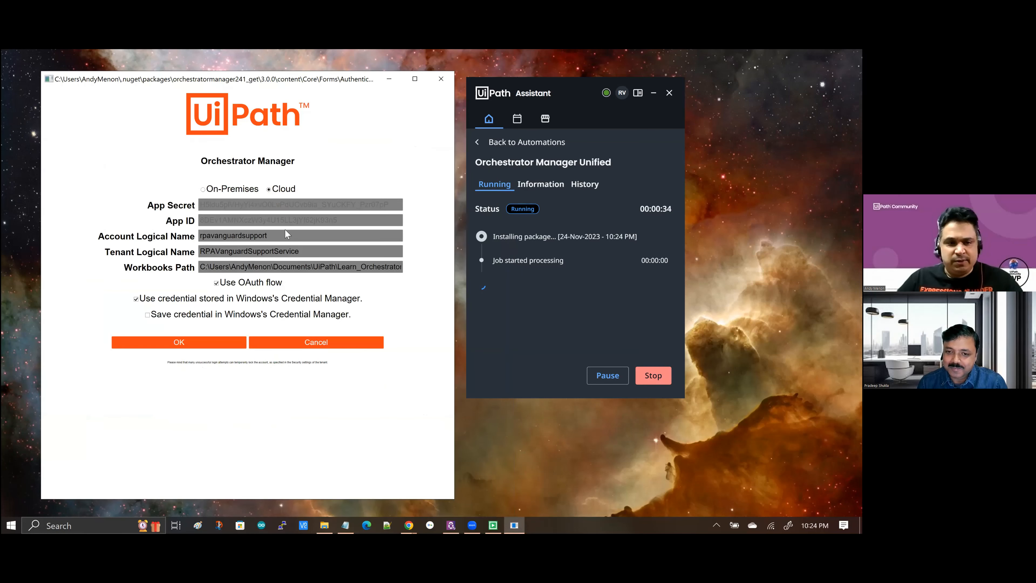
left_click(219, 285)
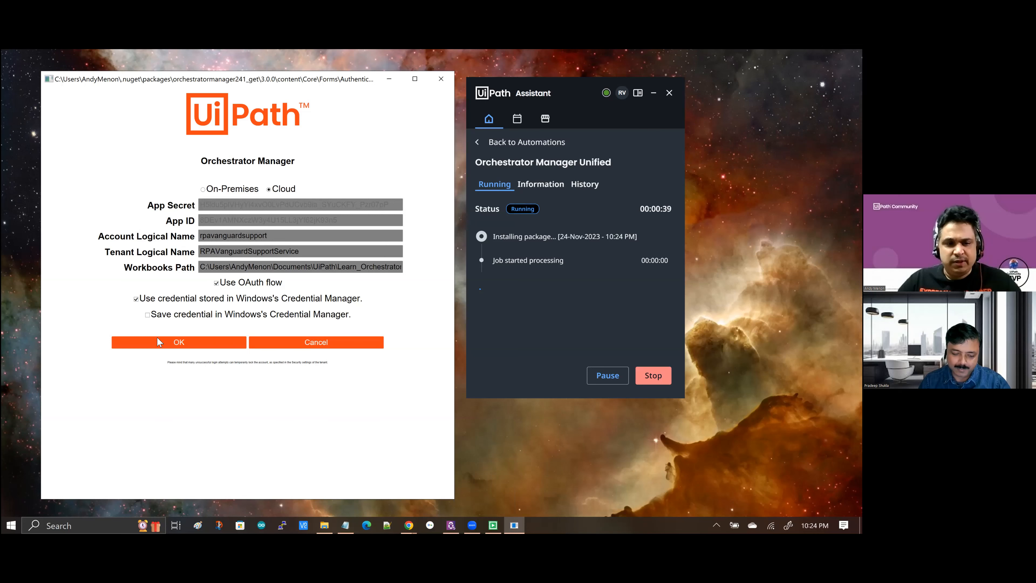
left_click(159, 342)
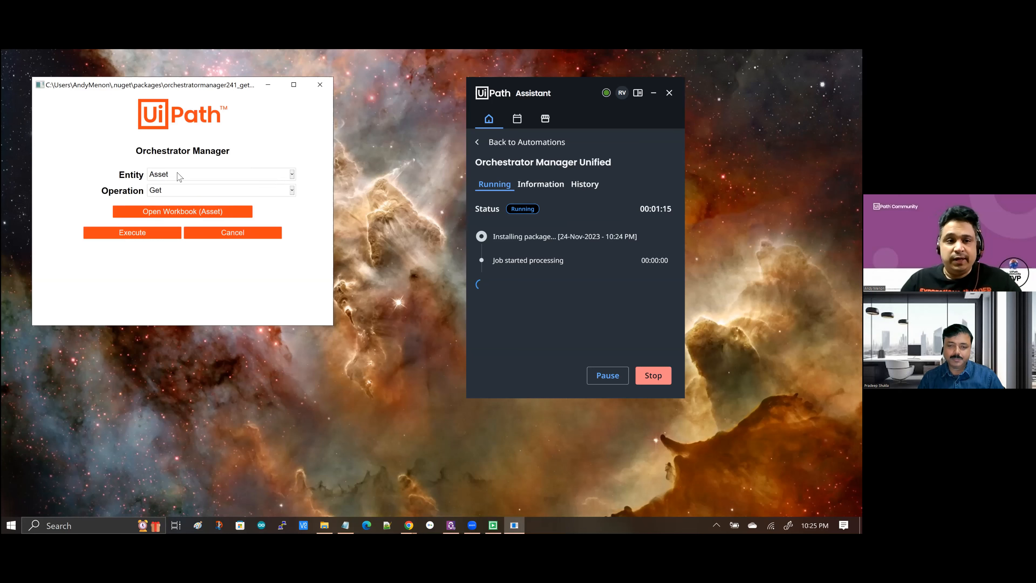
- In Orchestrator Manager, keep the Asset entity with the Get operation and execute it
left_click(167, 194)
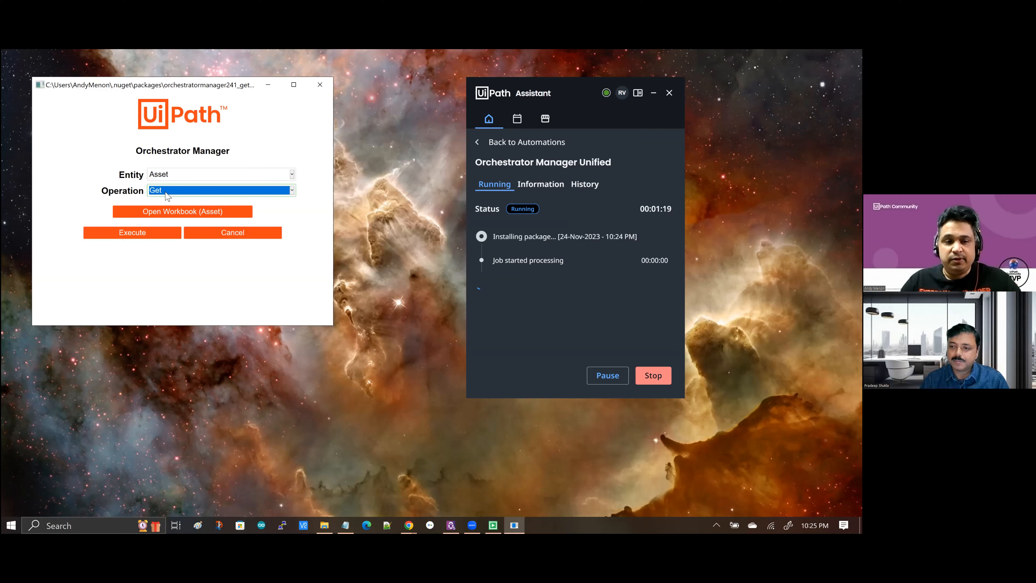
left_click(167, 194)
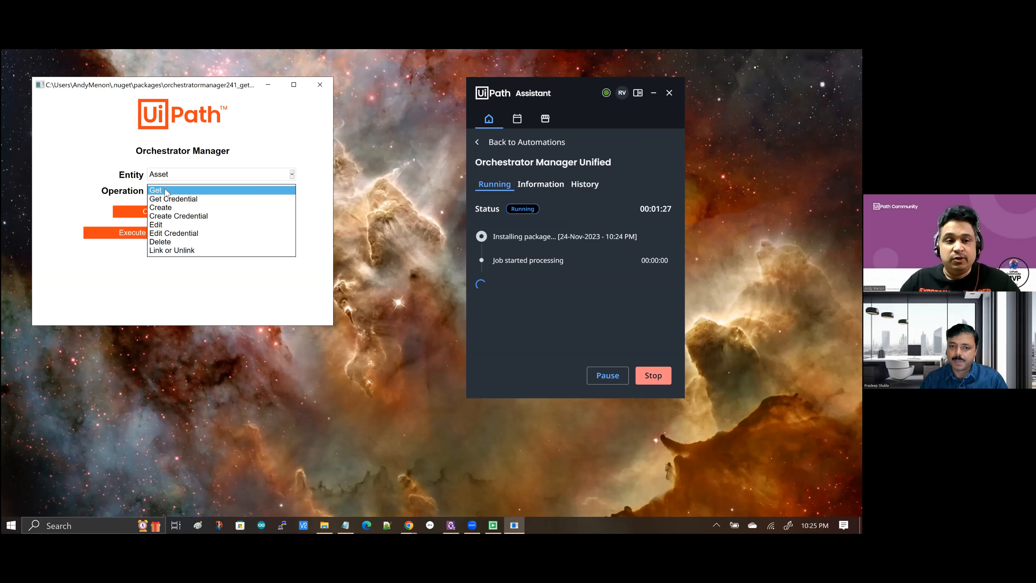
left_click(131, 239)
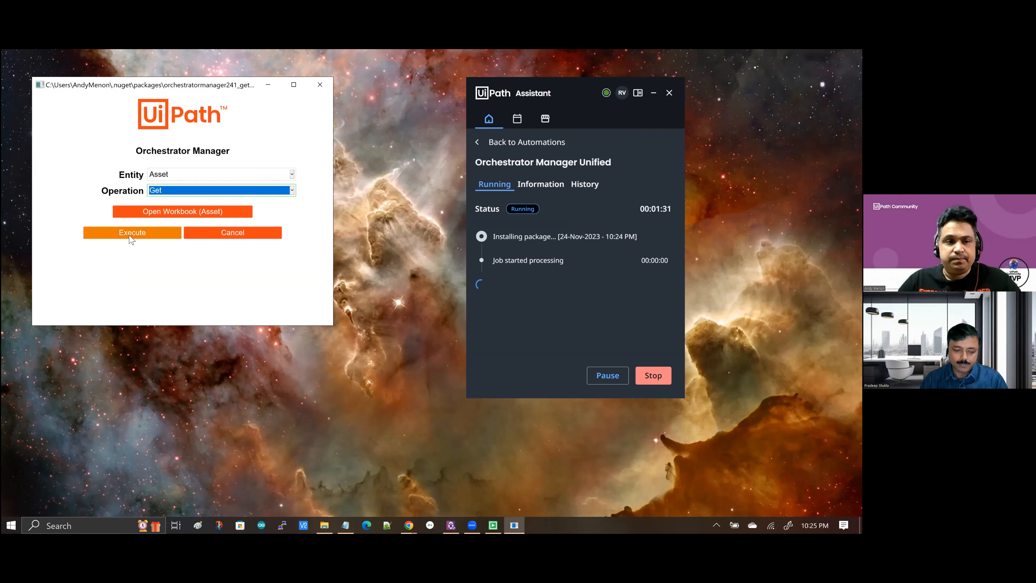
left_click(131, 236)
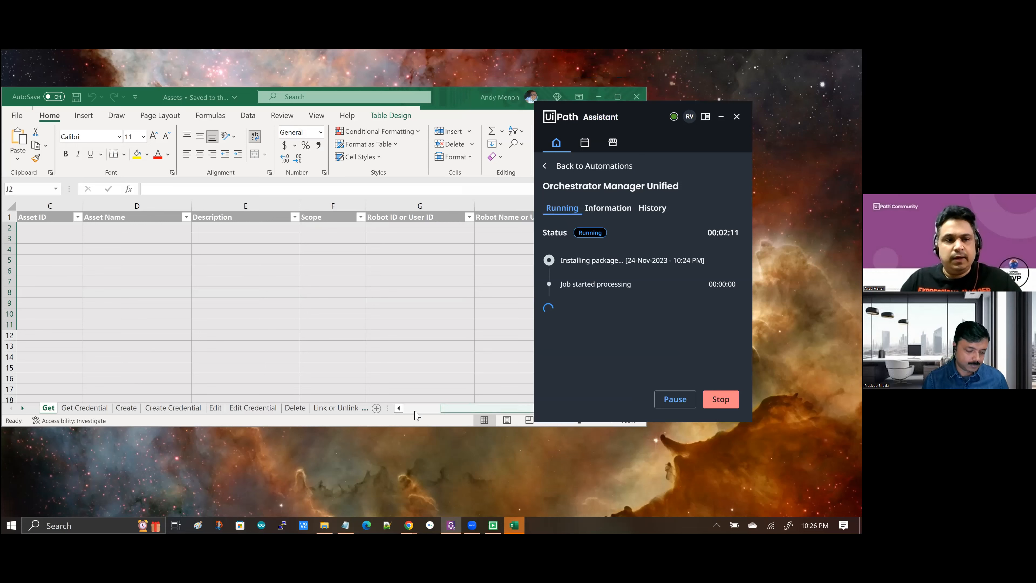
- Limit the asset retrieval to the Asset Overrides folder and confirm the folder selection
left_click(434, 410)
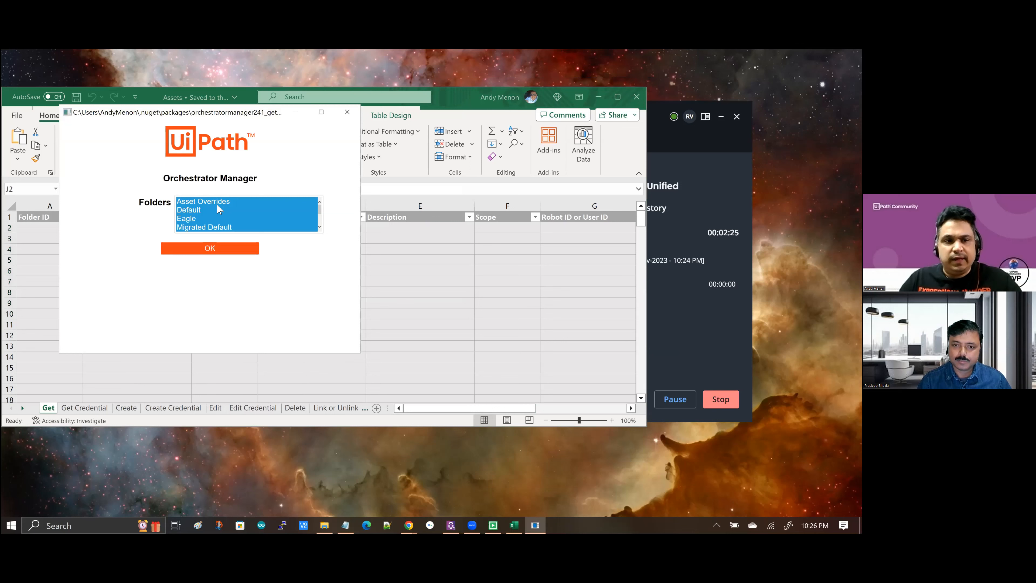
left_click(217, 204)
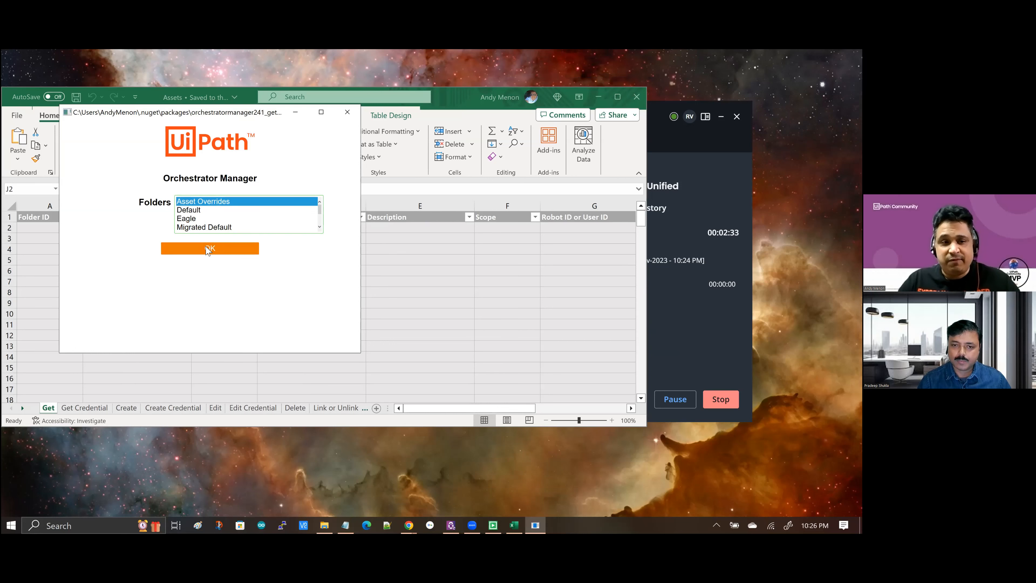
left_click(208, 249)
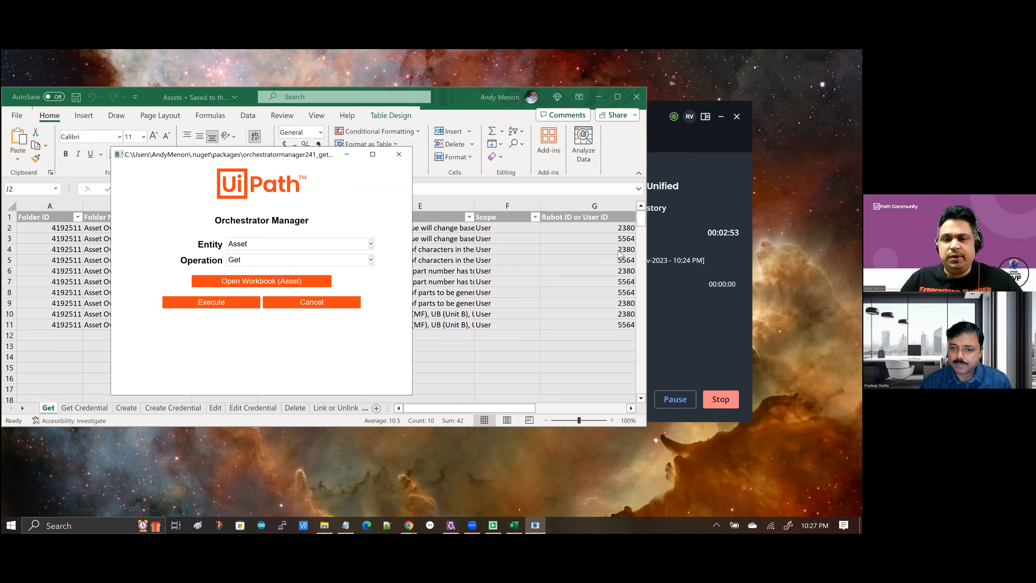
- Maximize the Assets workbook and review the retrieved per-user asset rows through to the Value column of the Get sheet
left_click_drag(328, 154, 598, 254)
left_click(453, 94)
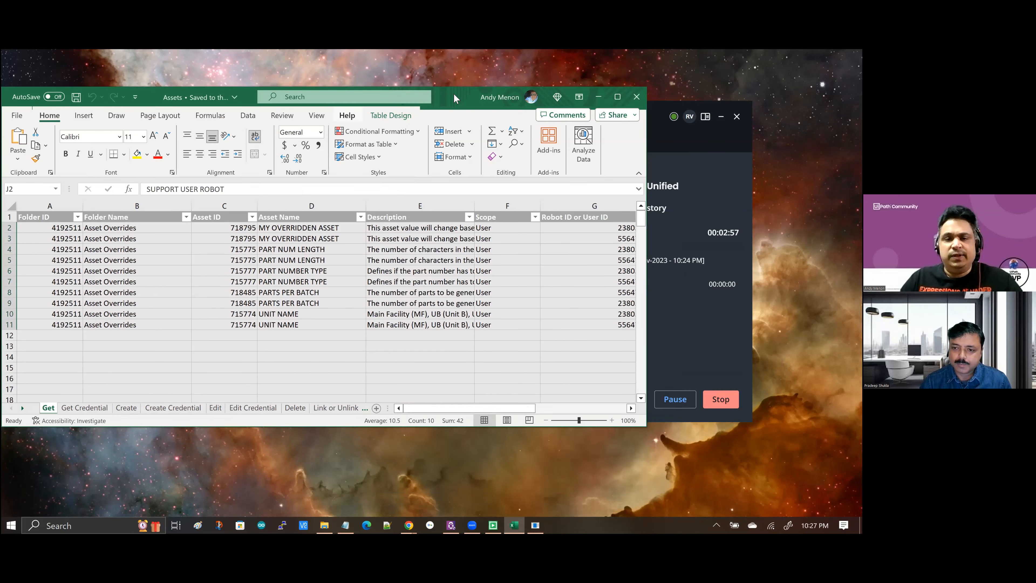
key("super+Up")
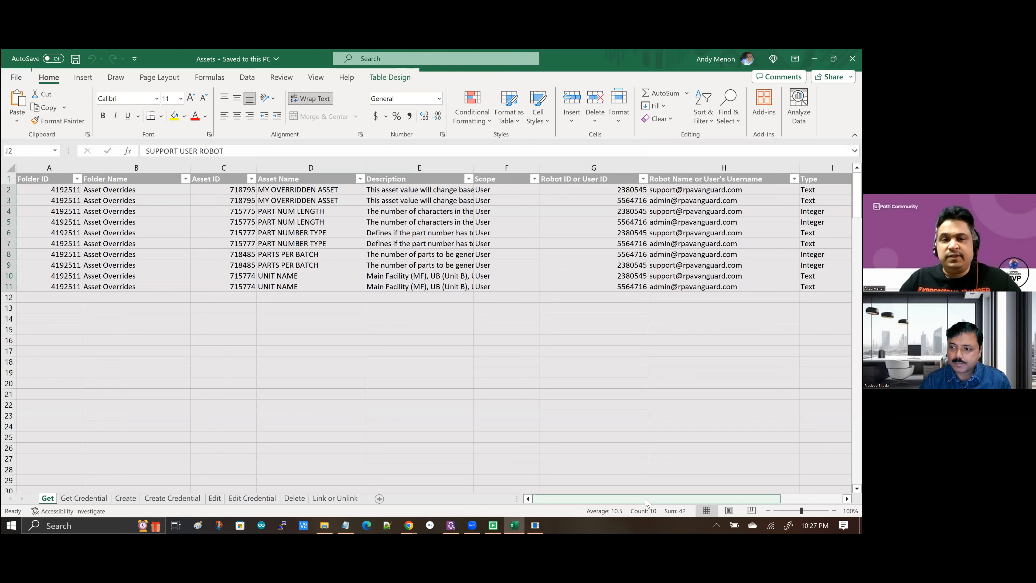
left_click_drag(645, 499, 708, 498)
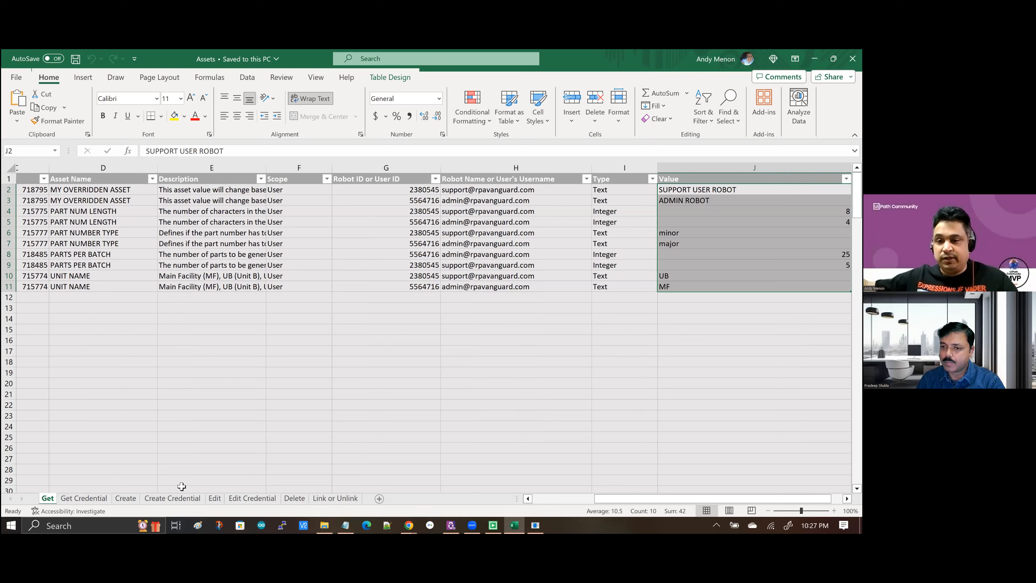
- Look at the Create Credential sheet's layout and open the Create sheet from its Folder Name column
left_click(200, 499)
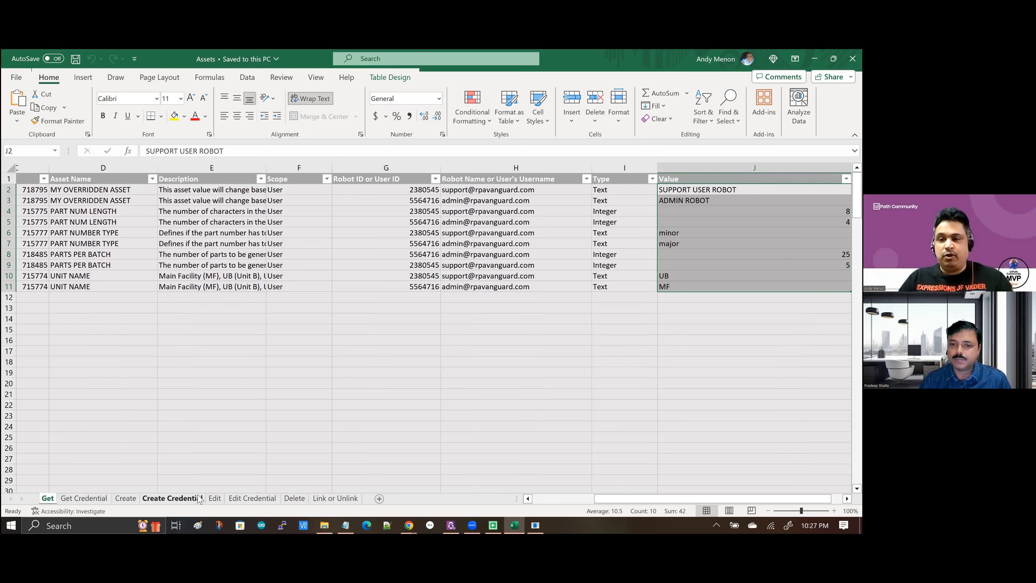
left_click(163, 499)
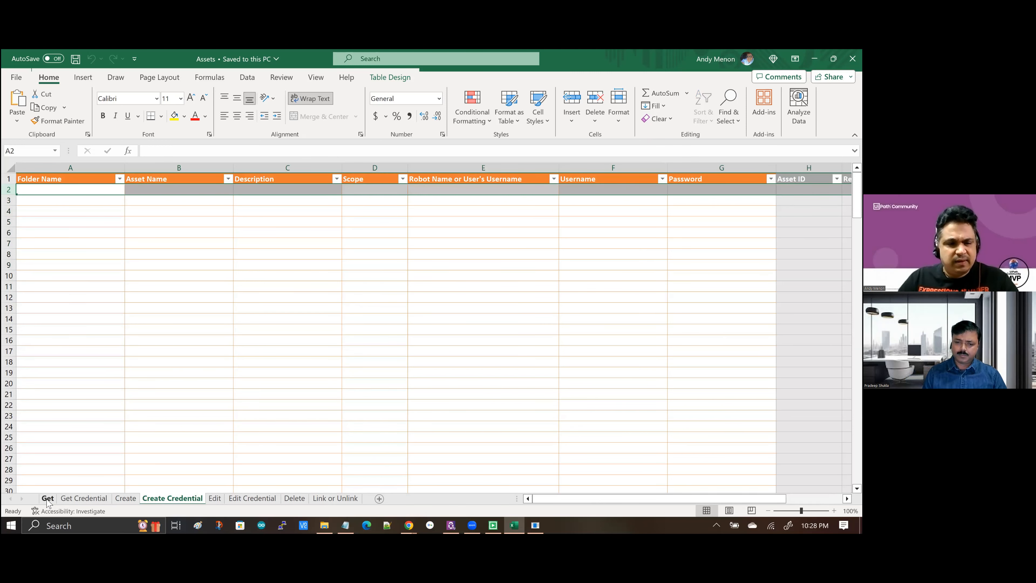
left_click(131, 500)
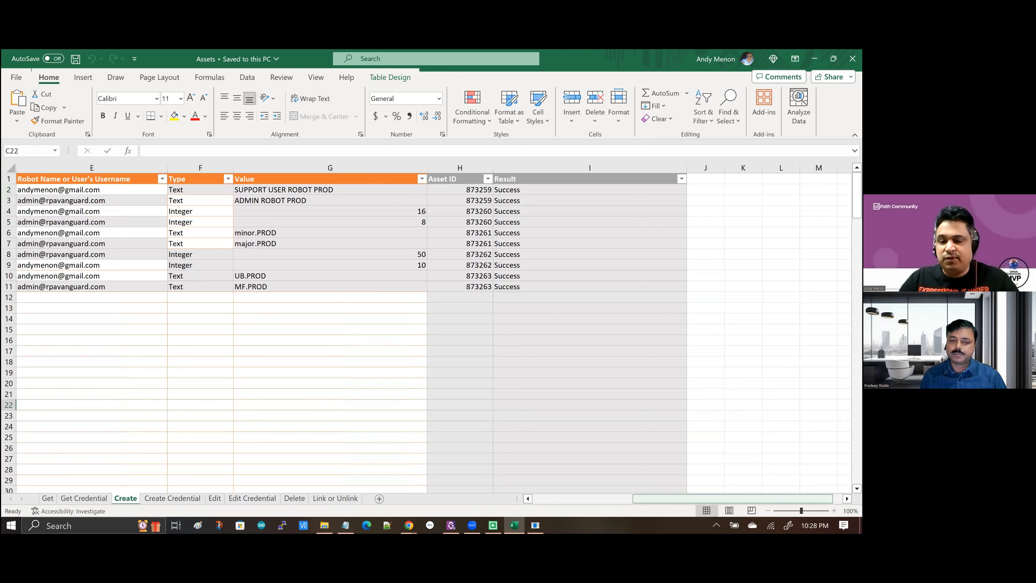
left_click_drag(734, 499, 662, 499)
left_click_drag(165, 250, 56, 207)
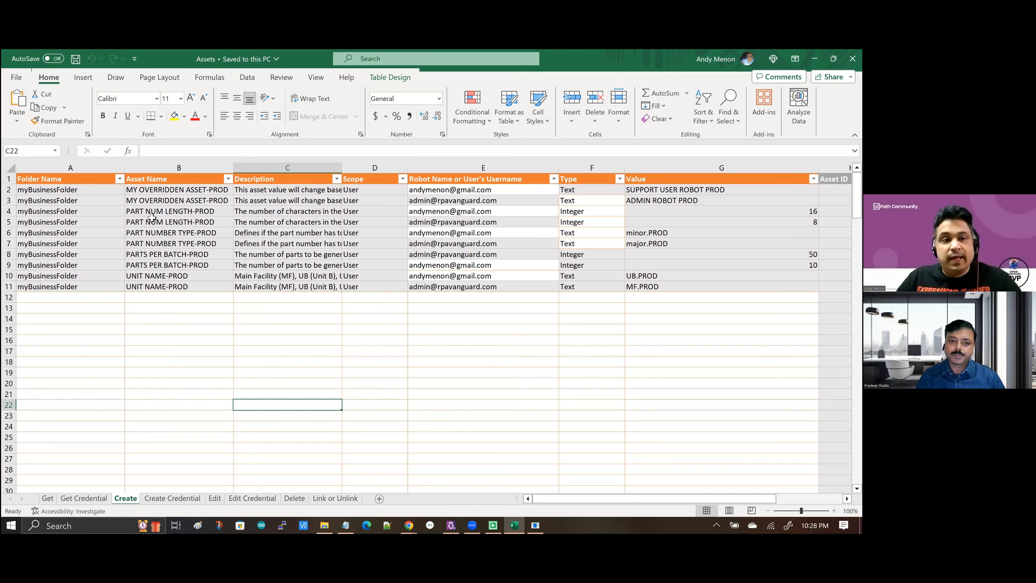
- Inspect the first asset name on the Create sheet, highlighting its -PROD suffix
left_click(171, 193)
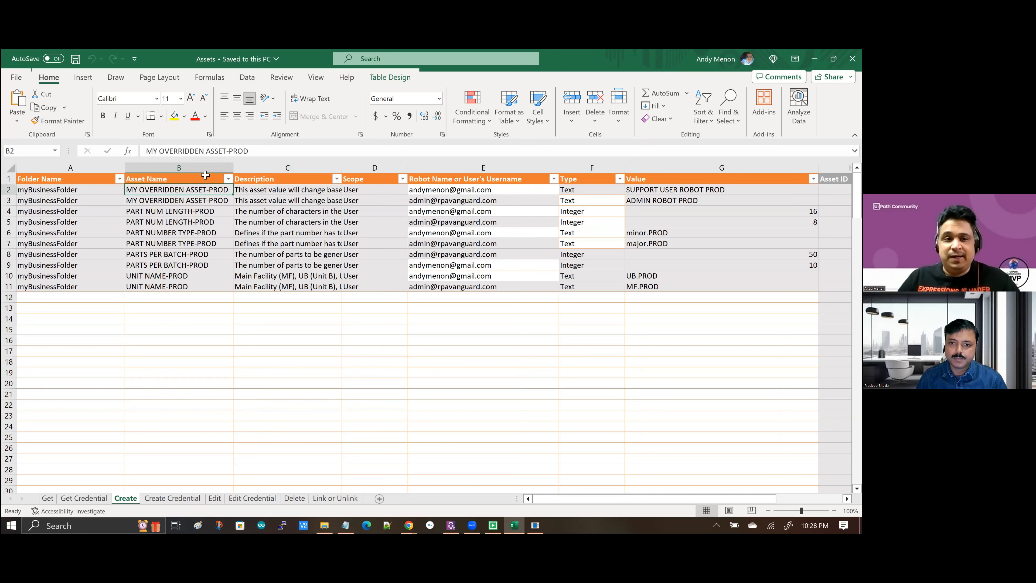
left_click(257, 153)
double_click(260, 154)
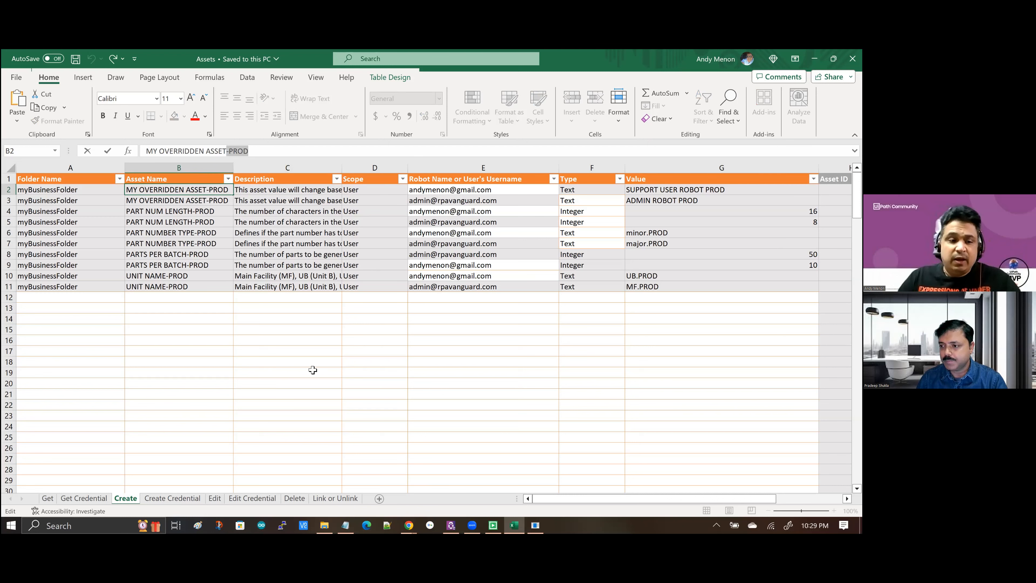
left_click(48, 501)
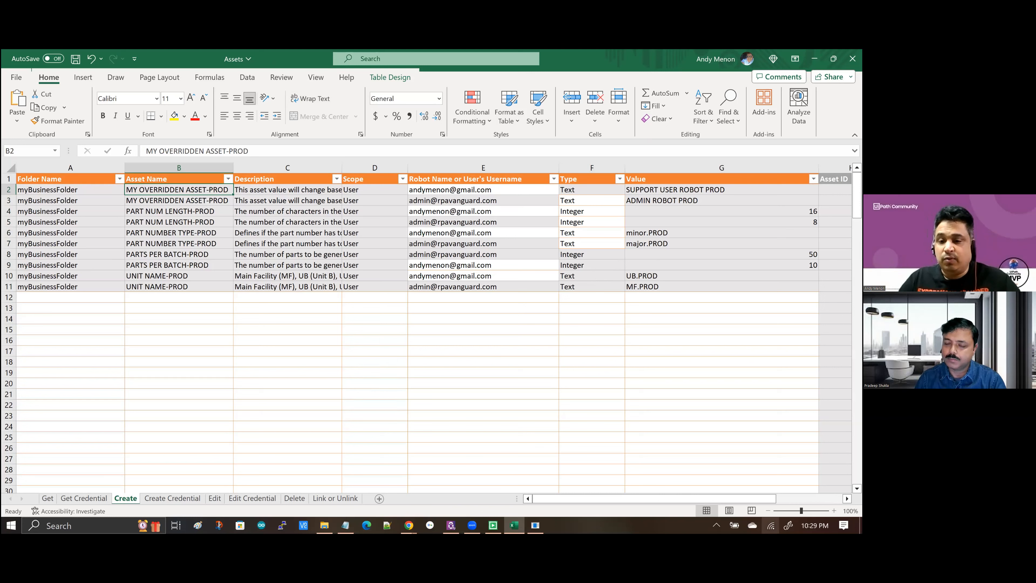
- Check the two per-user values entered for MY OVERRIDDEN ASSET-PROD on the Create sheet
scroll(609, 269, "right", 1)
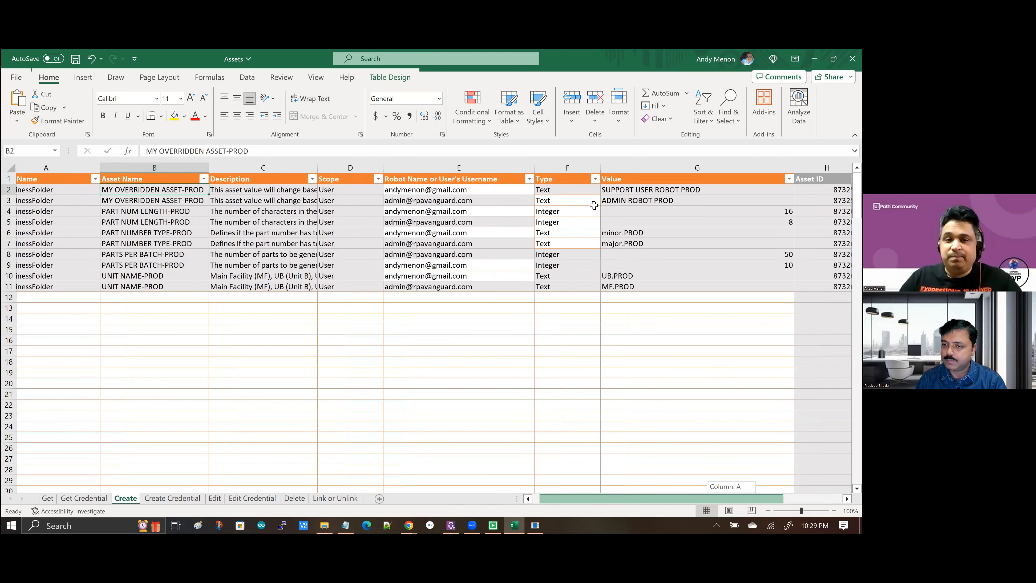
scroll(581, 194, "right", 2)
left_click(581, 194)
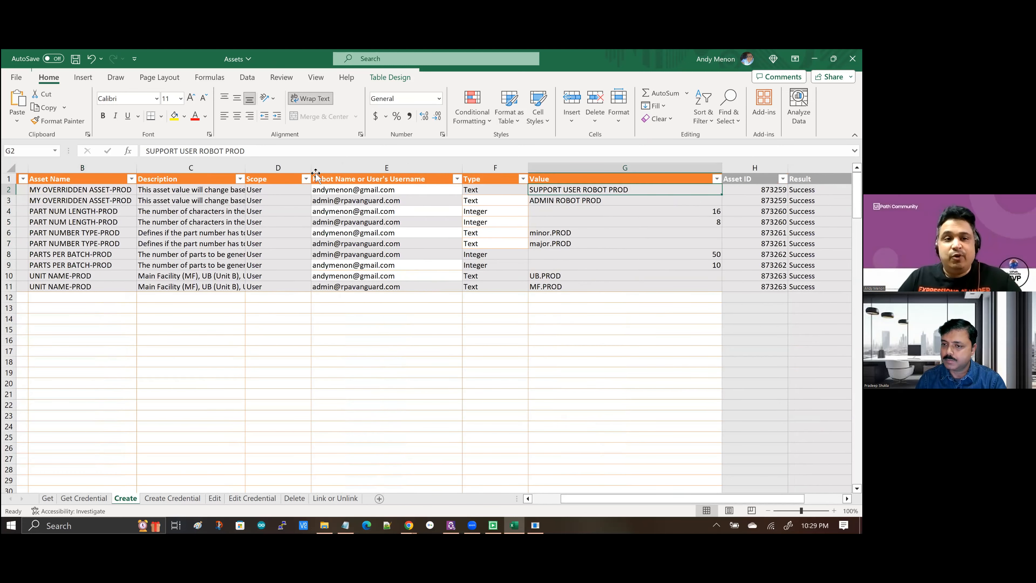
left_click(593, 203)
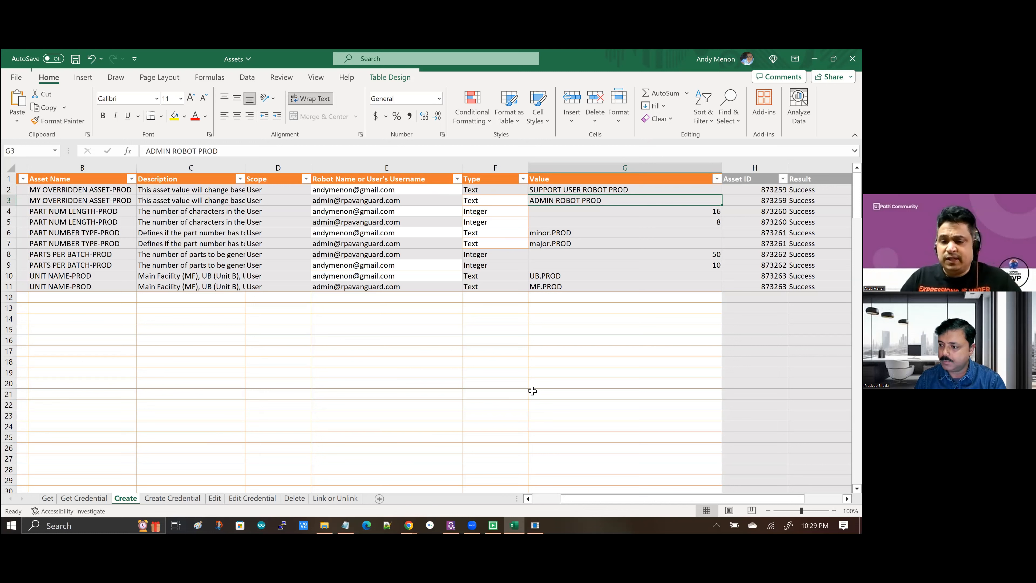
- Clear the entire Asset ID and Result columns on the Create sheet, including their headers, and save the Assets workbook
key("Page_Down")
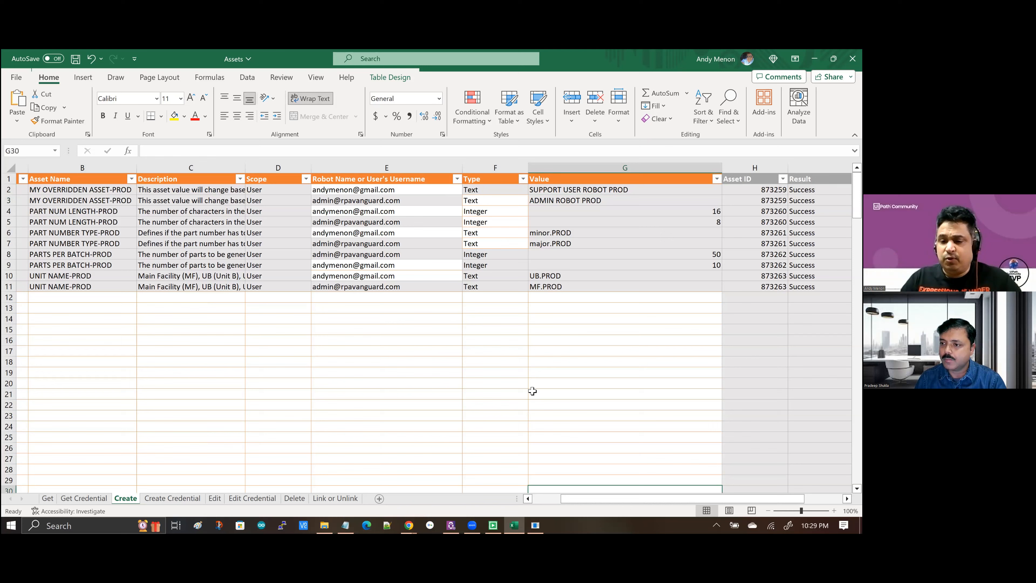
key("shift+Right")
key("shift+Right")
key("shift+Right")
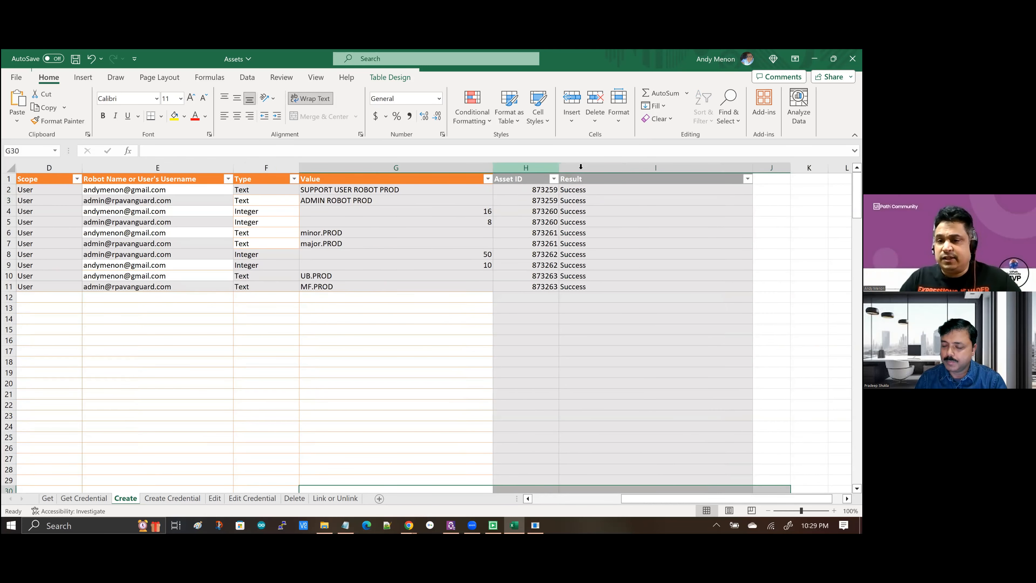
left_click_drag(526, 166, 582, 166)
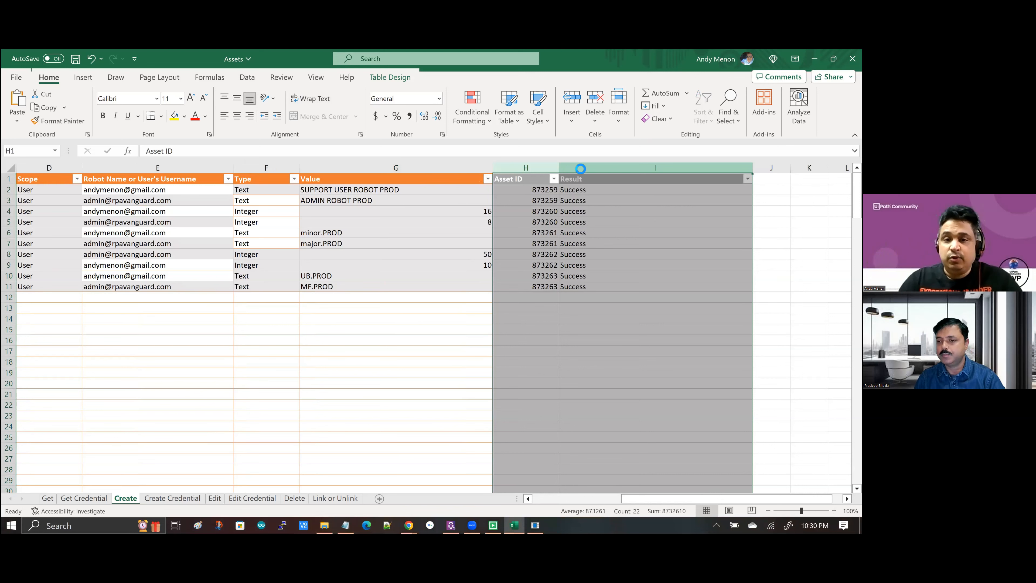
key("Delete")
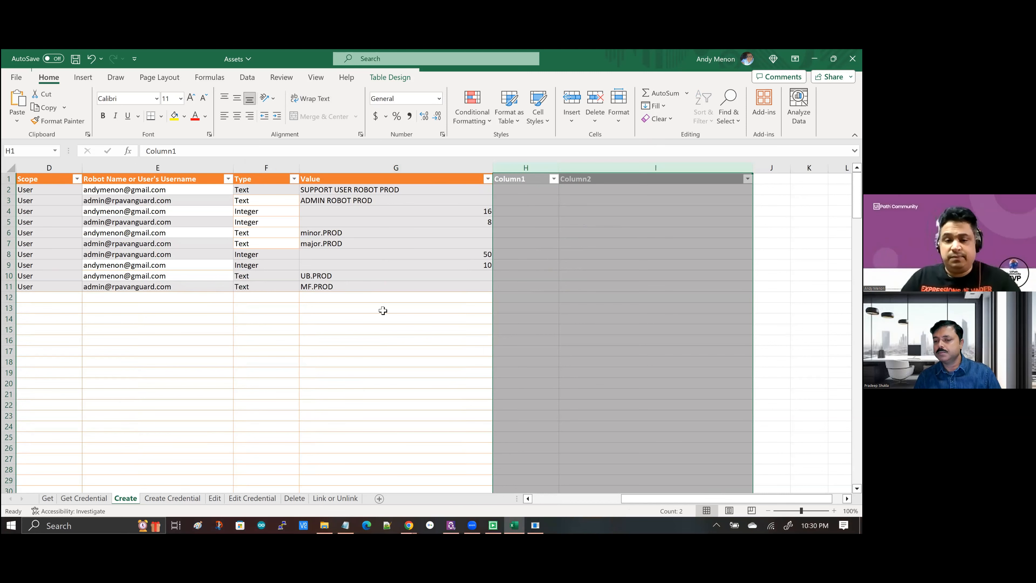
left_click(231, 329)
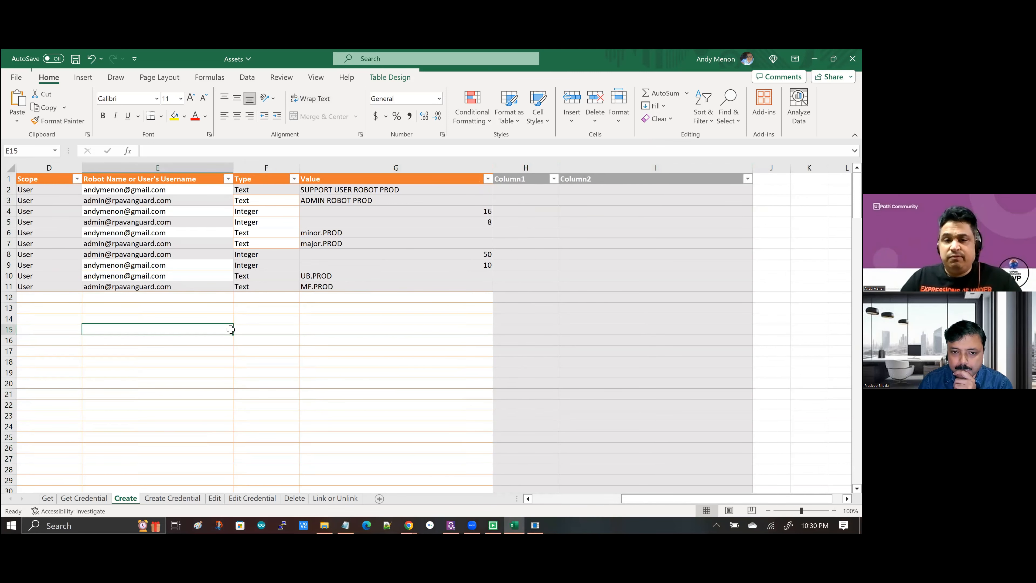
scroll(231, 330, "left", 1)
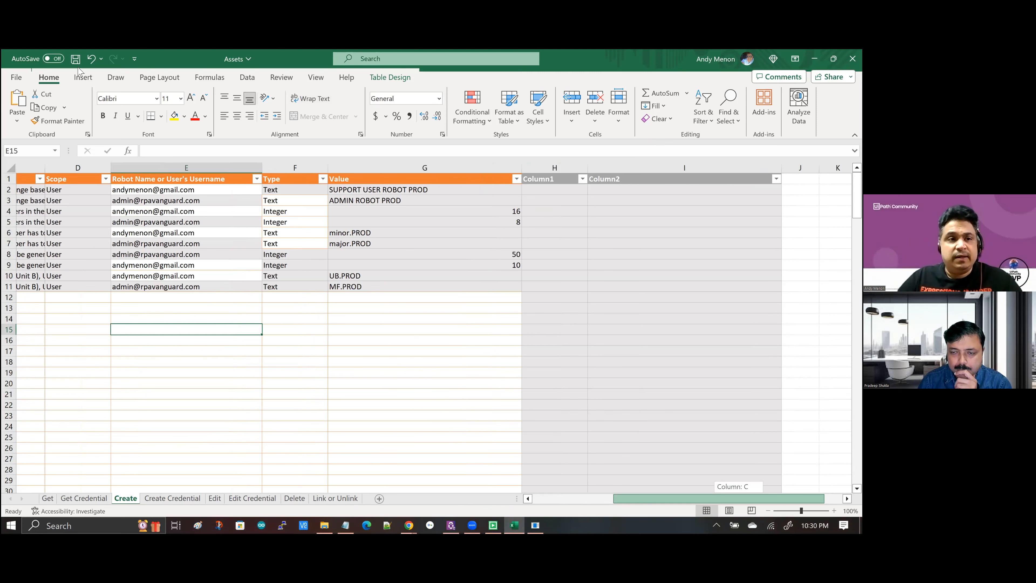
left_click(76, 59)
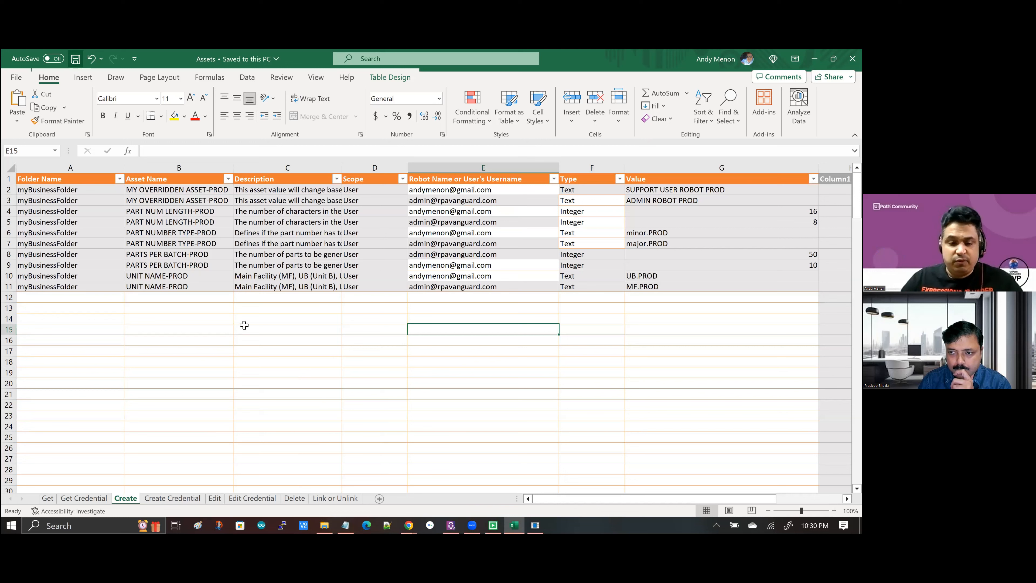
- Switch to UiPath Orchestrator in Chrome, check the existing assets in myBusinessFolder full-screen, and minimize the browser
left_click(412, 523)
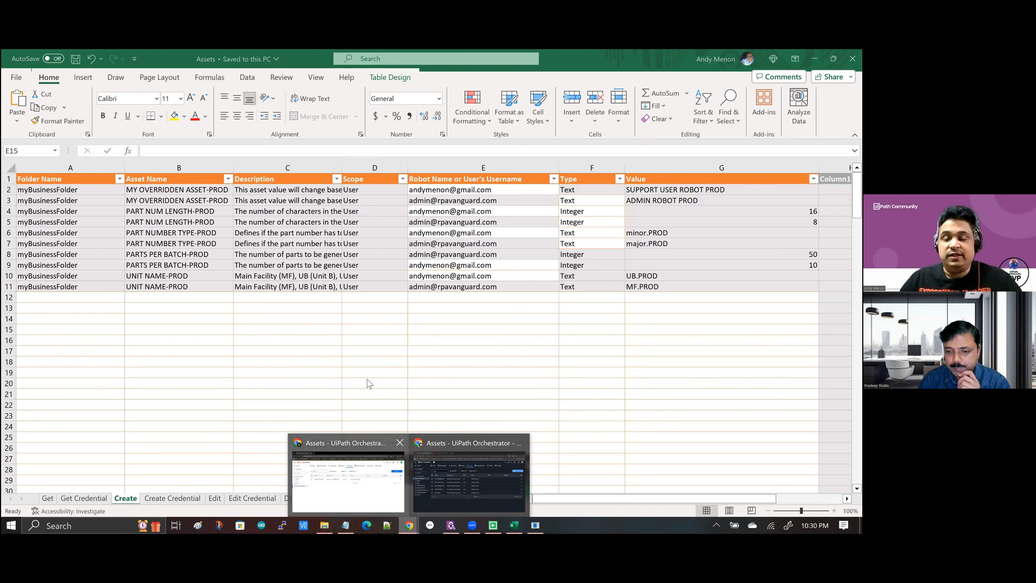
left_click(351, 479)
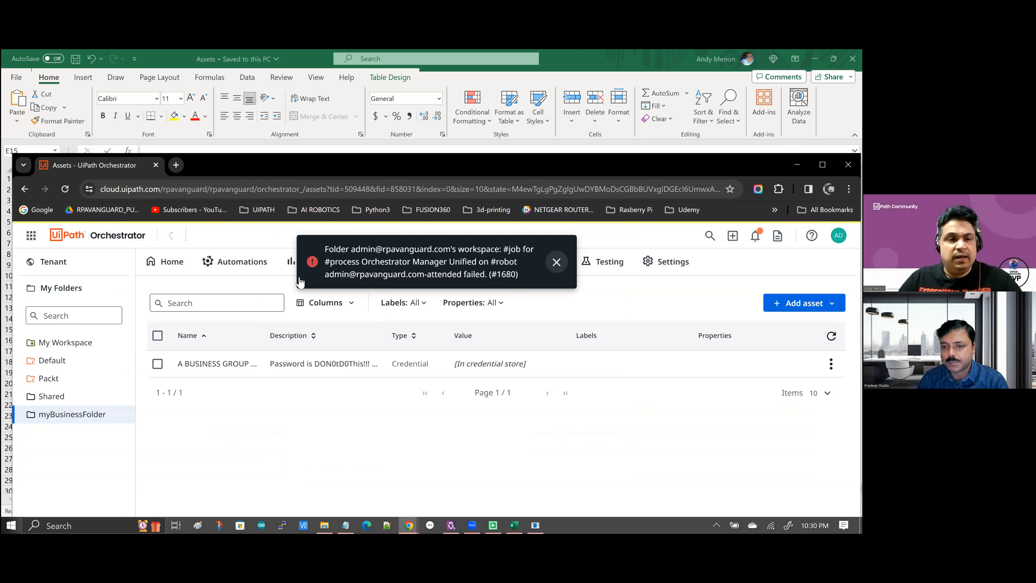
double_click(348, 165)
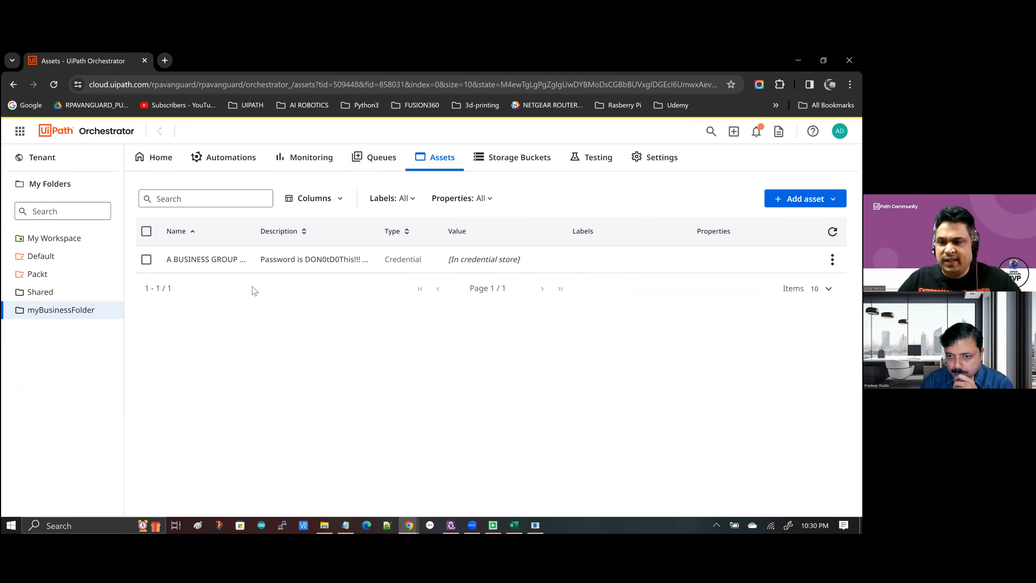
left_click(229, 270)
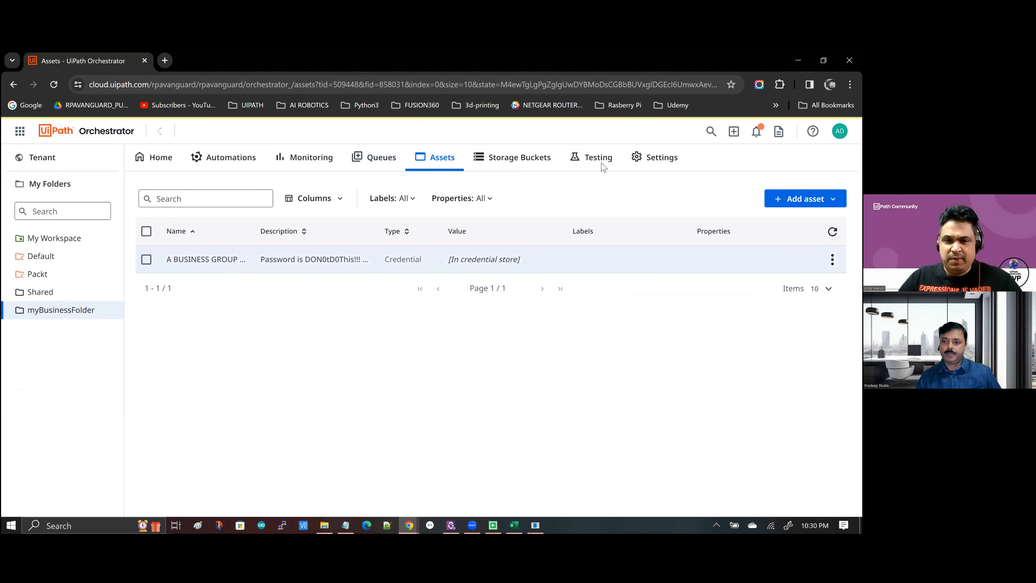
left_click(798, 60)
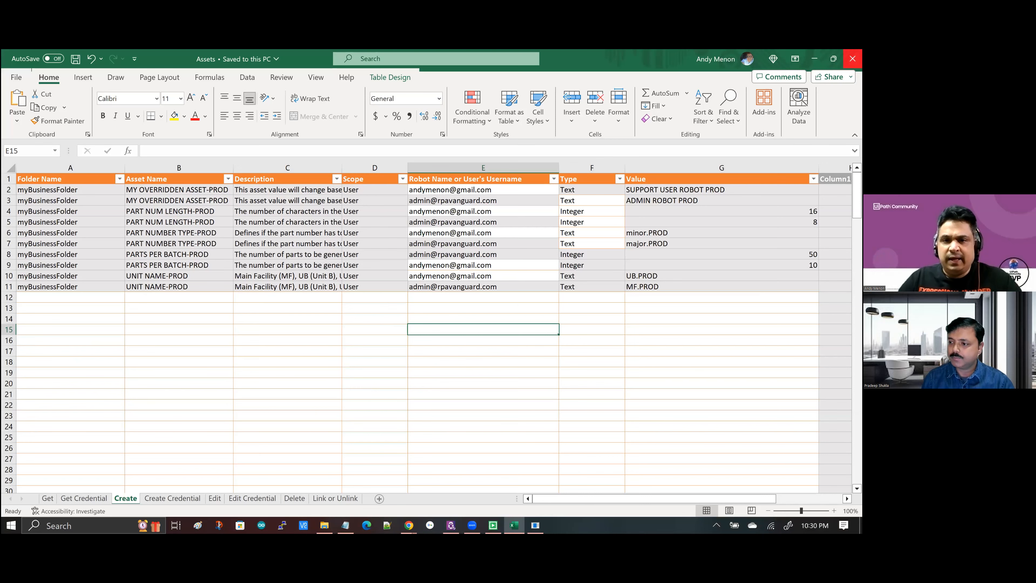
- Close the Assets workbook and stop the Orchestrator Manager Unified job, returning to the automations list in UiPath Assistant
key("alt+F4")
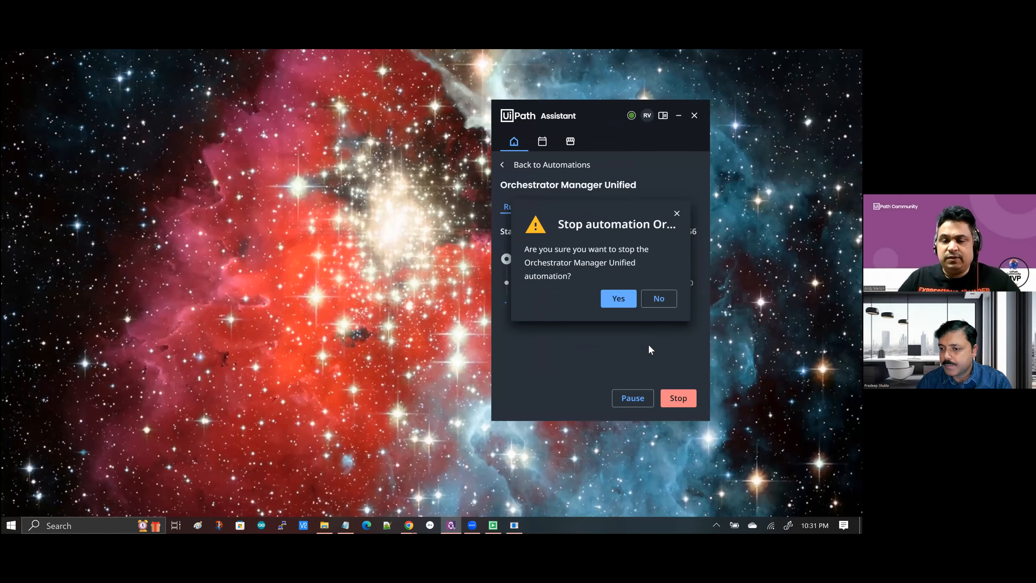
key("Return")
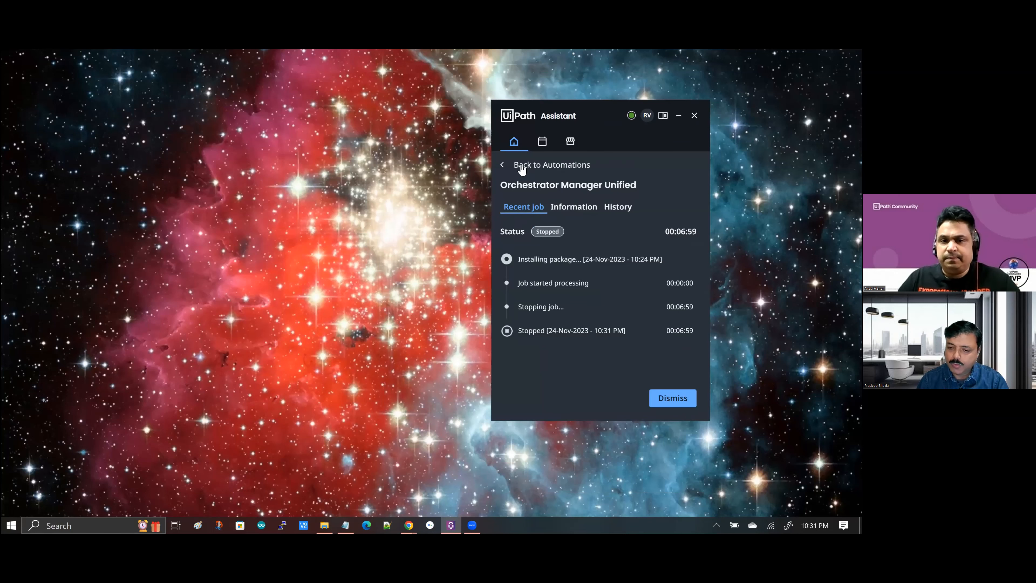
left_click(551, 165)
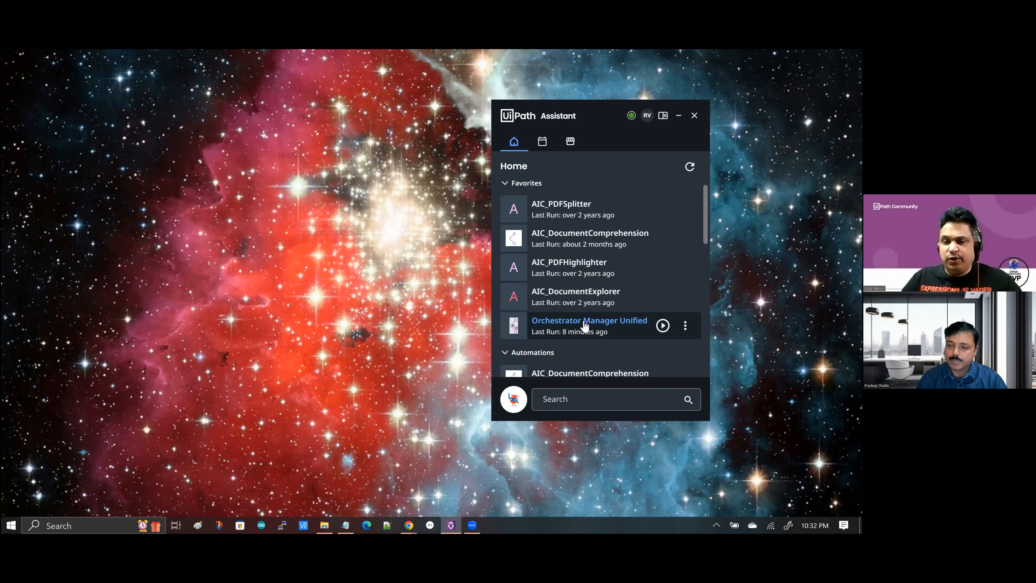
- Point Orchestrator Manager Unified's in_ConfigFilePath argument to Config_Target.xlsx in the same ORCHESTRATOR_MANAGER folder, and save the settings
left_click(604, 330)
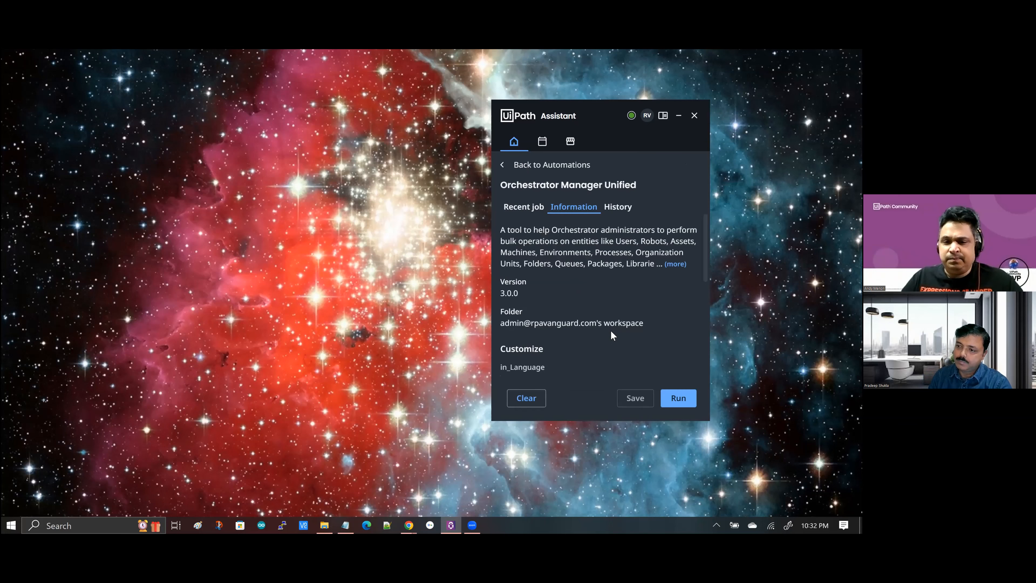
scroll(611, 331, "down", 5)
left_click(630, 259)
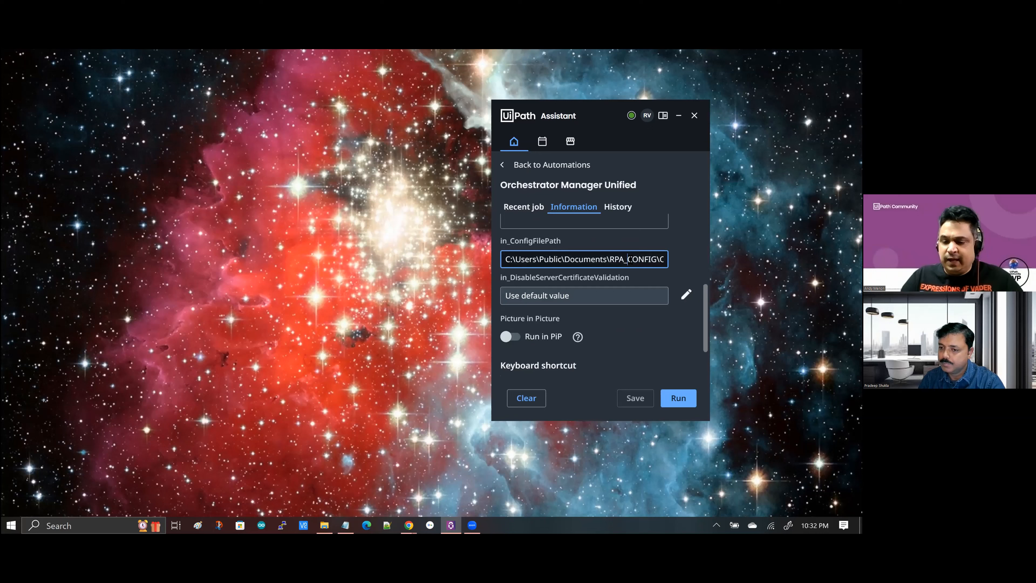
key("End")
key("Left")
key("Left")
key("Left")
key("Left")
key("Left")
key("shift+Left")
key("shift+Left")
key("shift+Left")
key("shift+Left")
key("shift+Left")
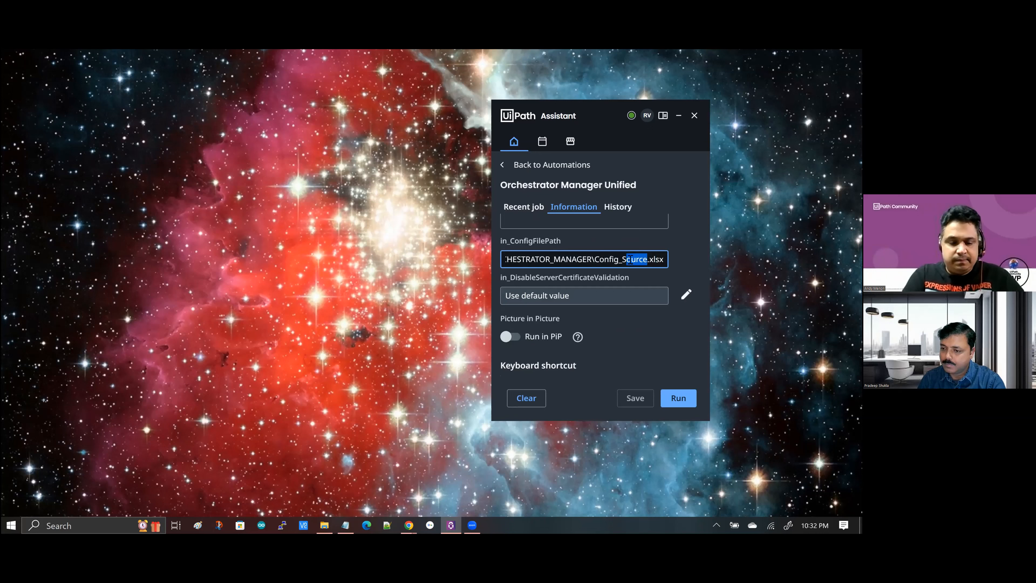
key("shift+Left")
type("Target")
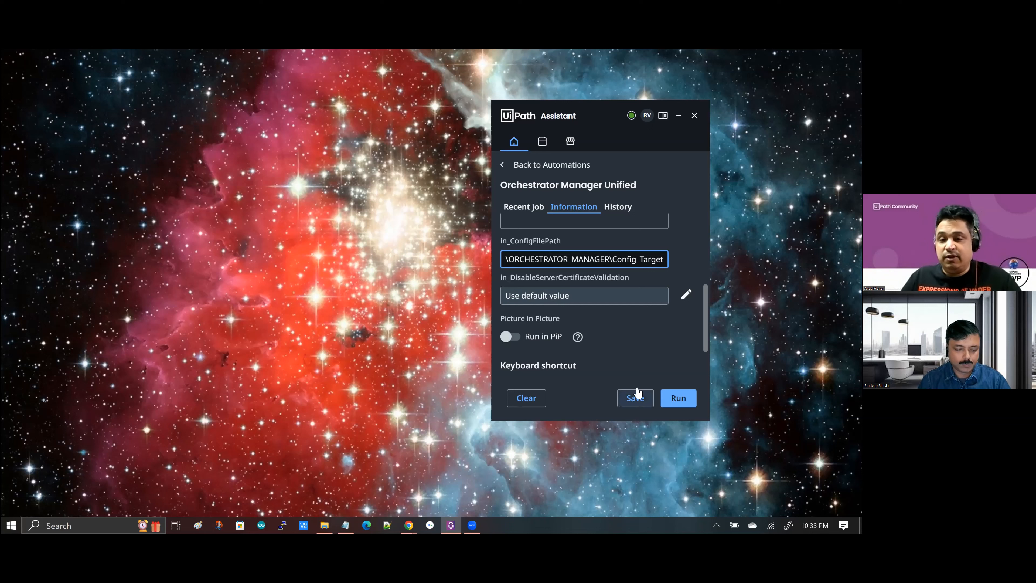
left_click(636, 398)
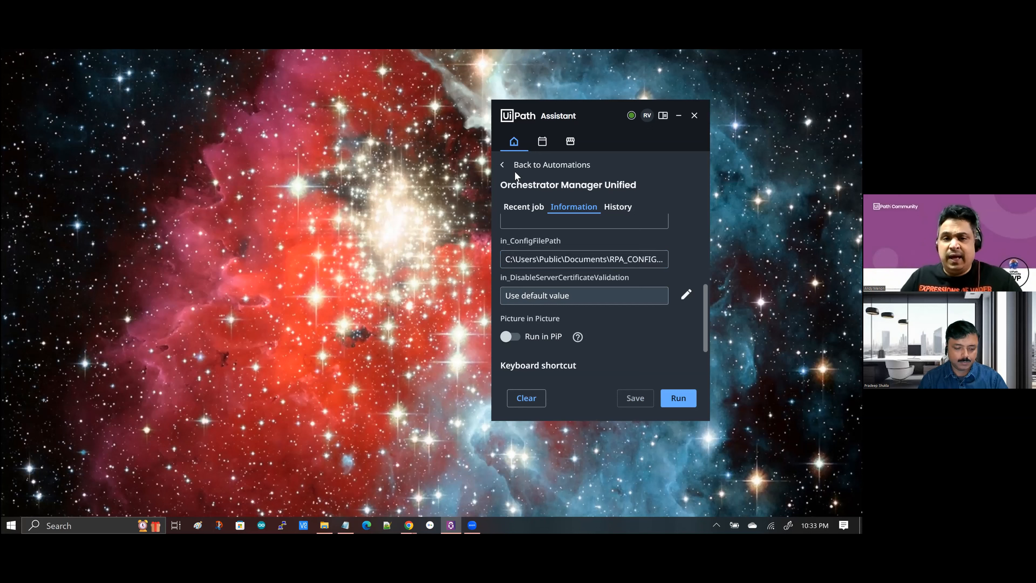
- Run Orchestrator Manager Unified, accept the cloud authentication settings, and execute the Create operation for the Asset entity
left_click(679, 398)
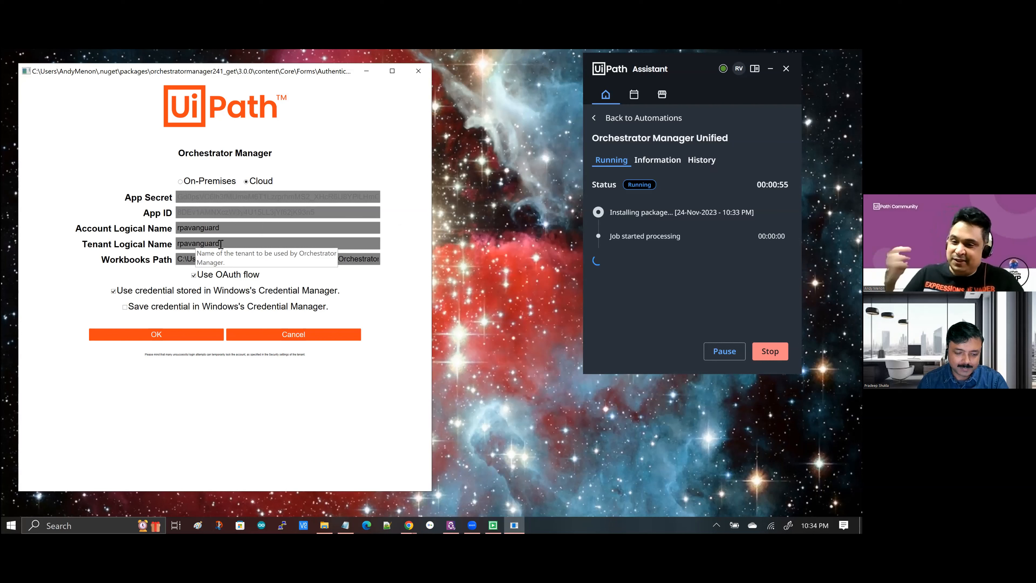
left_click(249, 337)
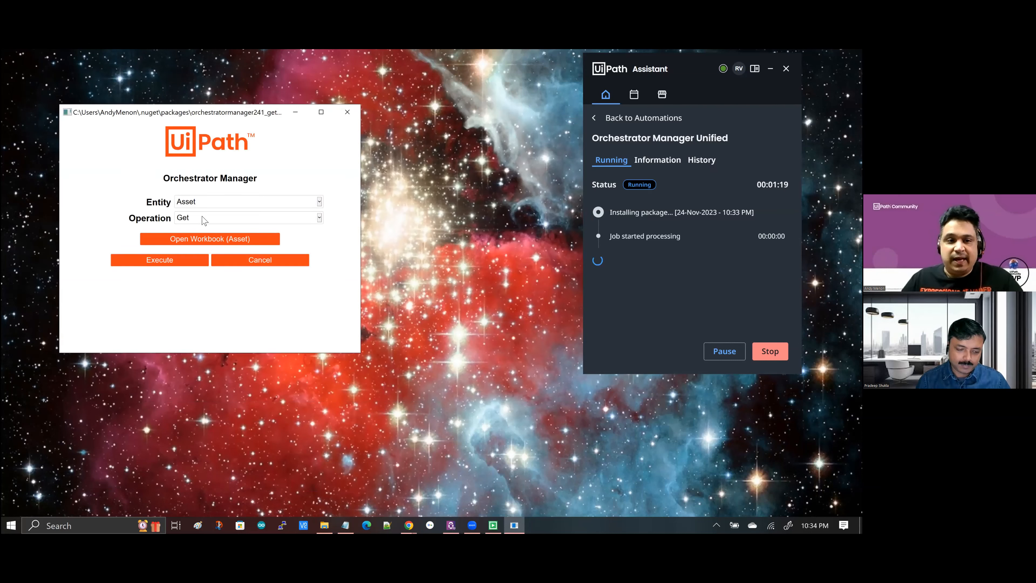
left_click(204, 220)
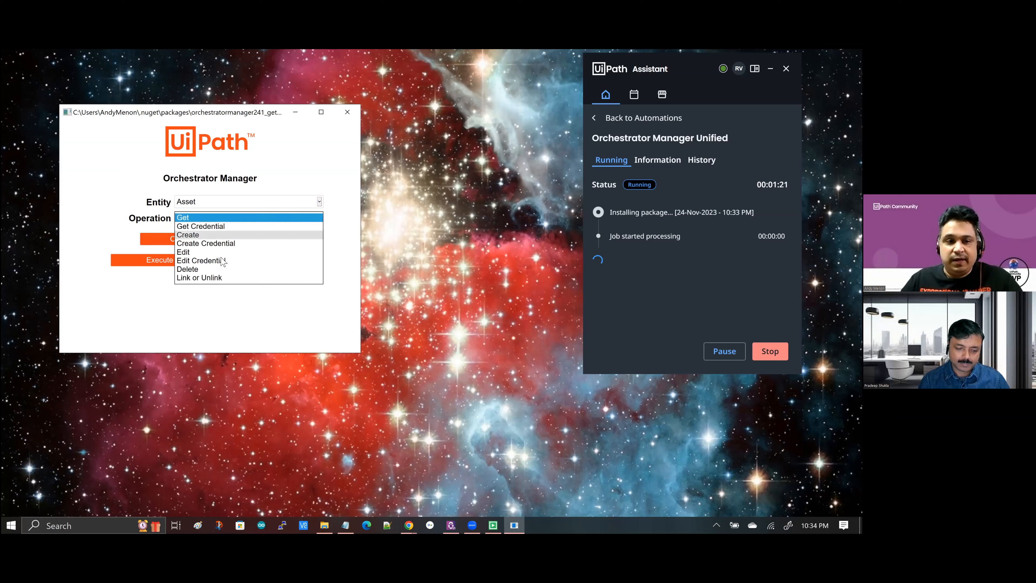
left_click(216, 235)
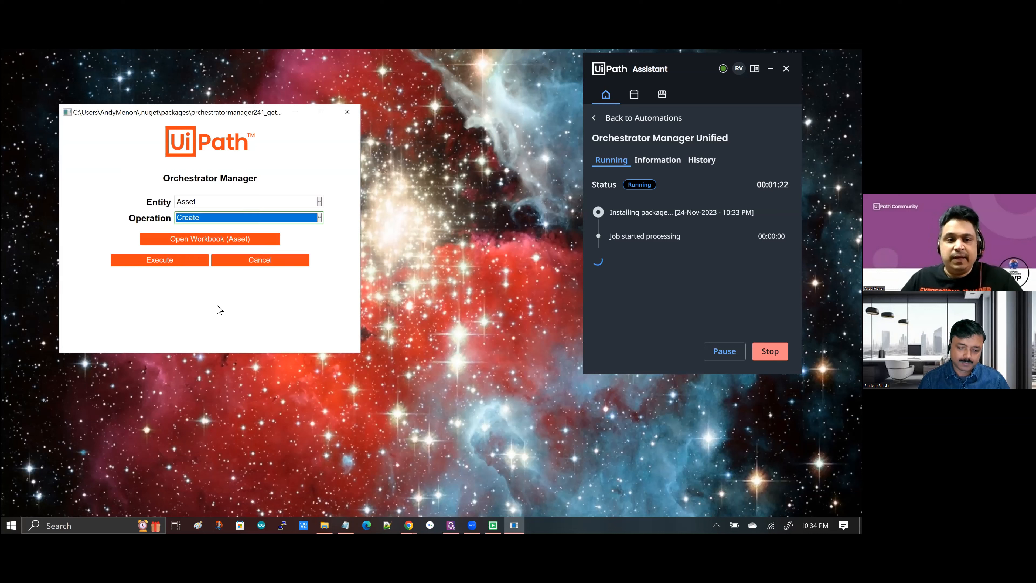
left_click(165, 263)
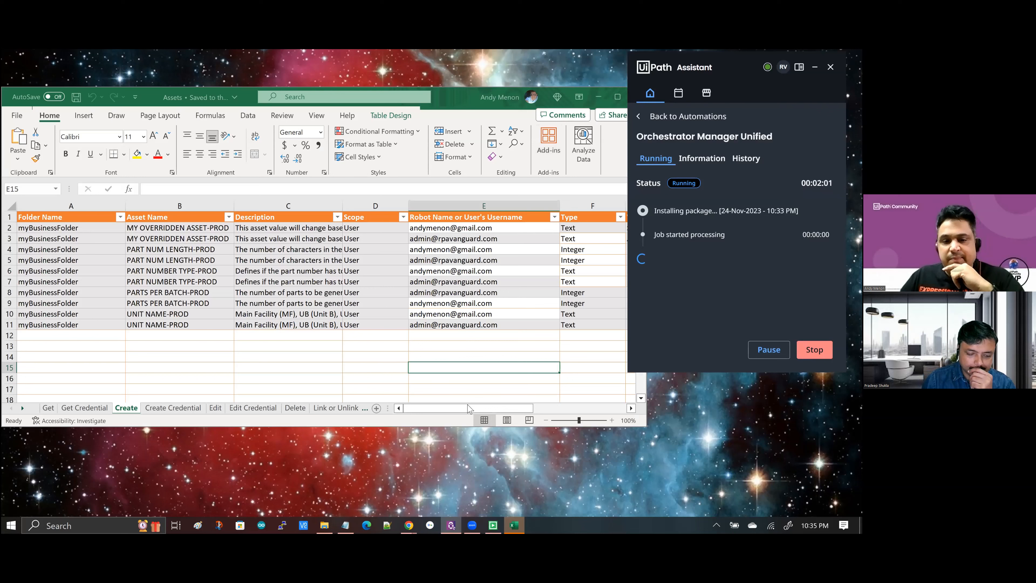
- Examine the asset rows and the columns beyond Value on the Create sheet, and bring the running job's status to the front
left_click(565, 409)
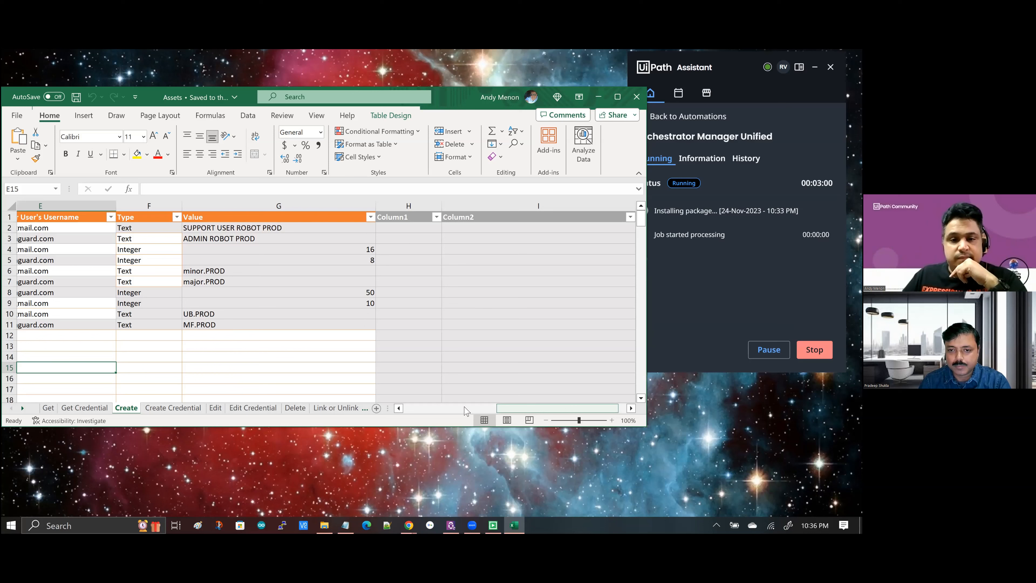
left_click(444, 411)
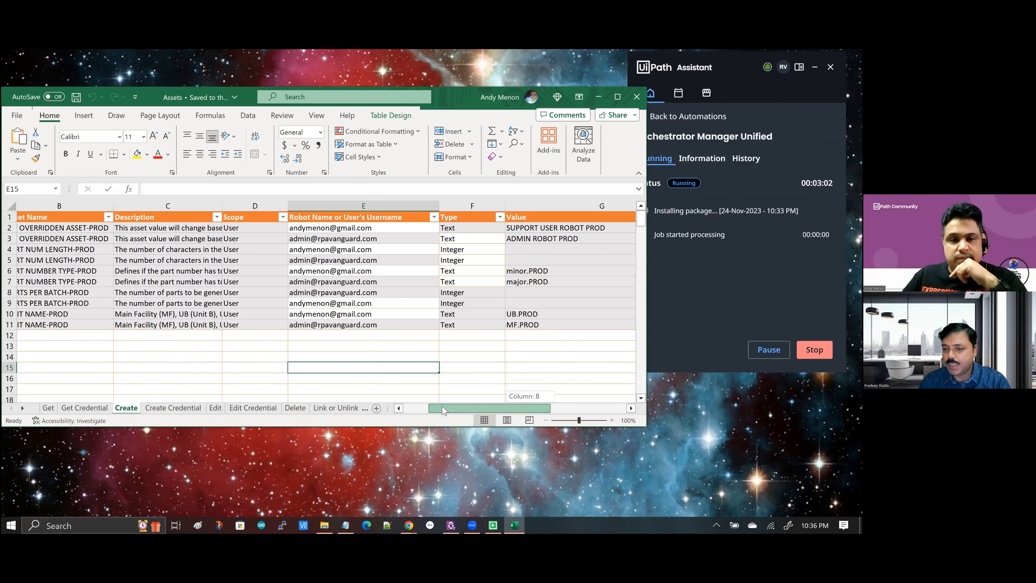
left_click_drag(530, 409, 521, 523)
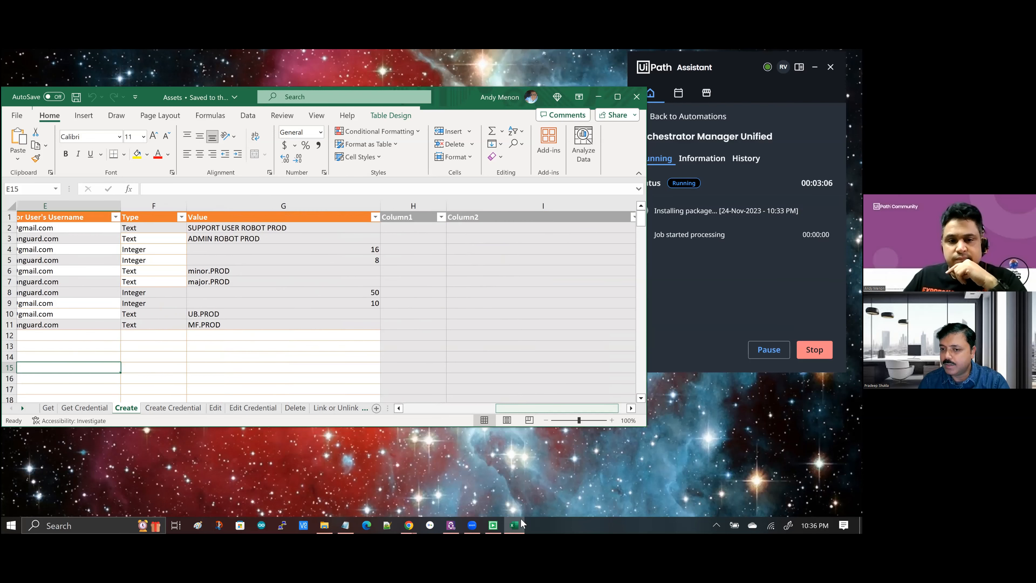
mouse_move(521, 518)
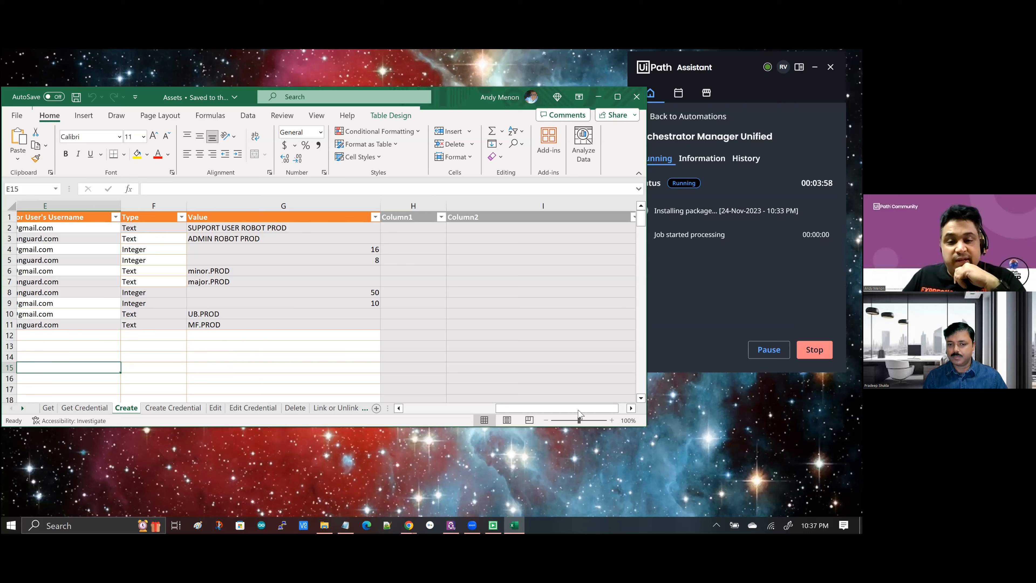
left_click_drag(514, 410, 620, 408)
left_click_drag(620, 412, 621, 411)
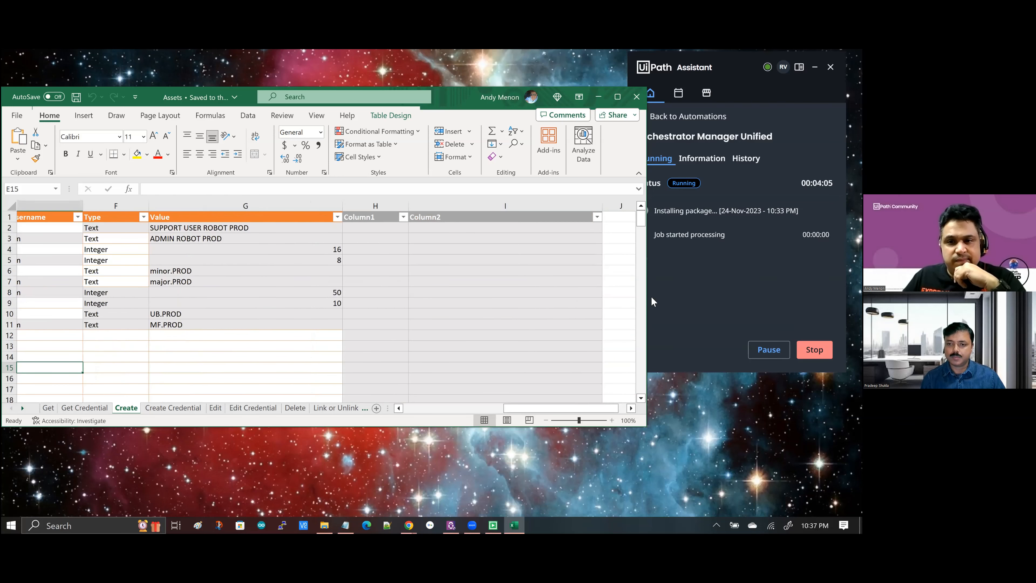
left_click(676, 293)
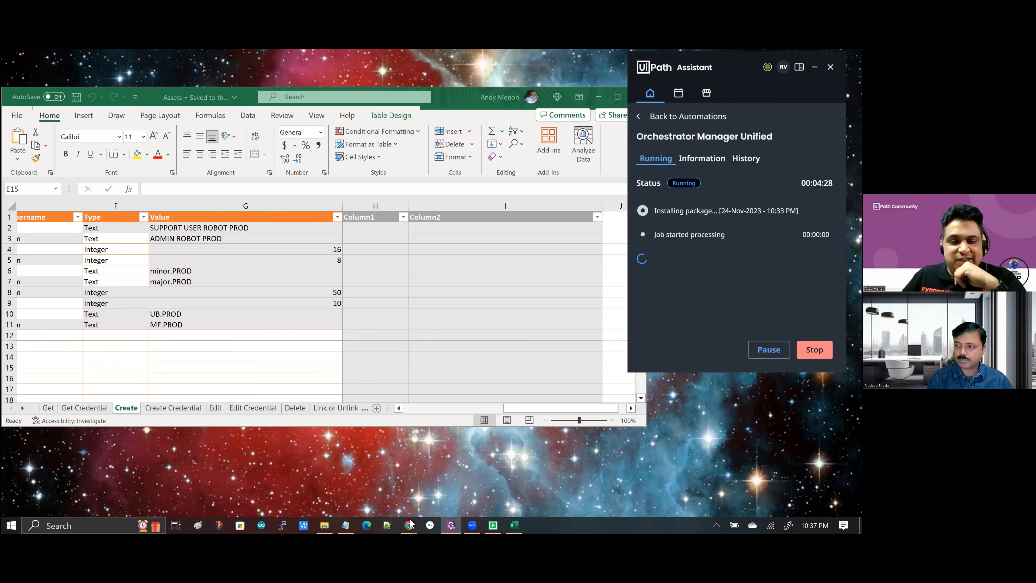
- Switch to the light-themed UiPath Orchestrator window in Chrome, refresh the assets of myBusinessFolder, and minimize the browser
mouse_move(409, 525)
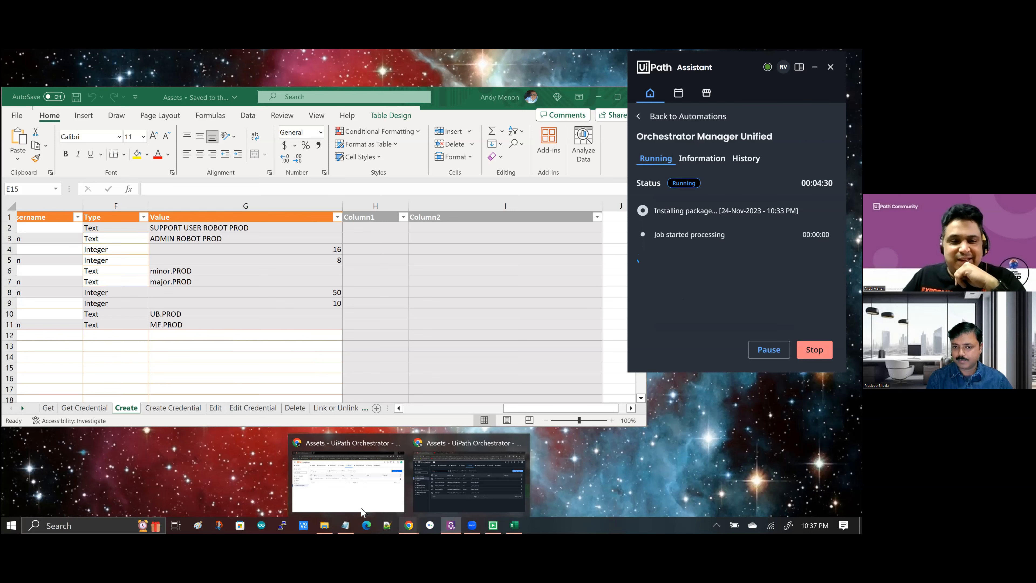
left_click(359, 490)
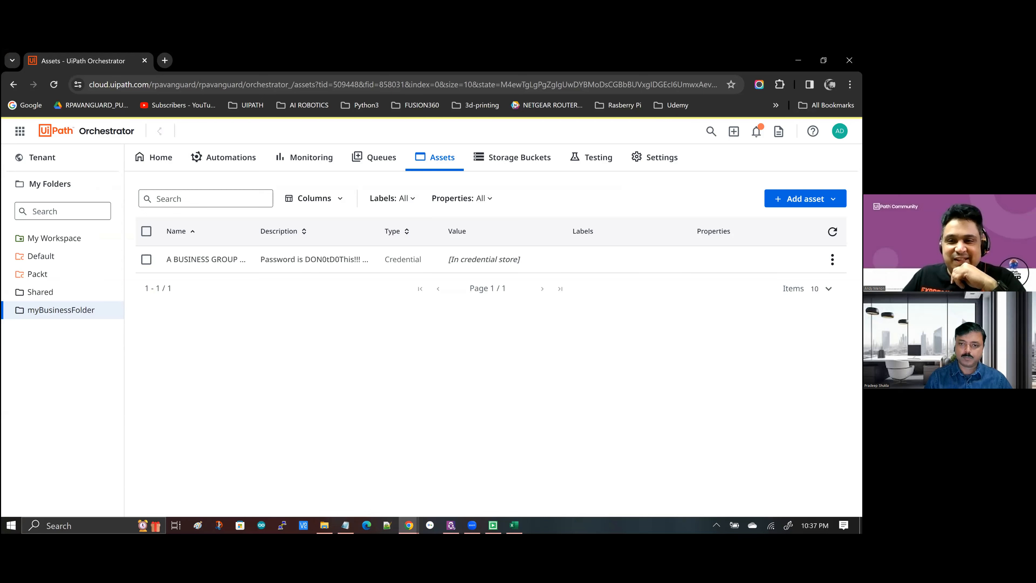
left_click(833, 231)
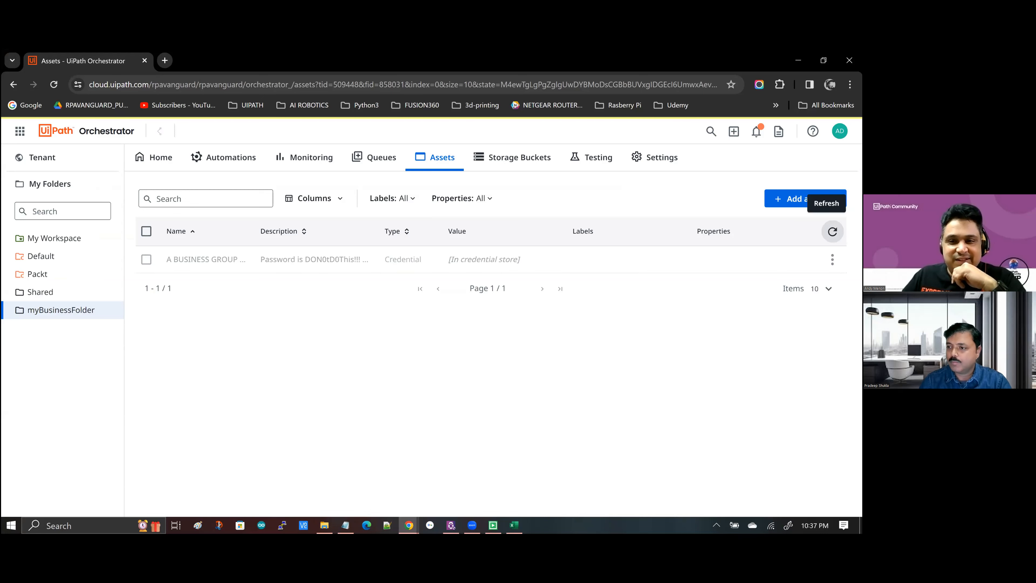
left_click(832, 232)
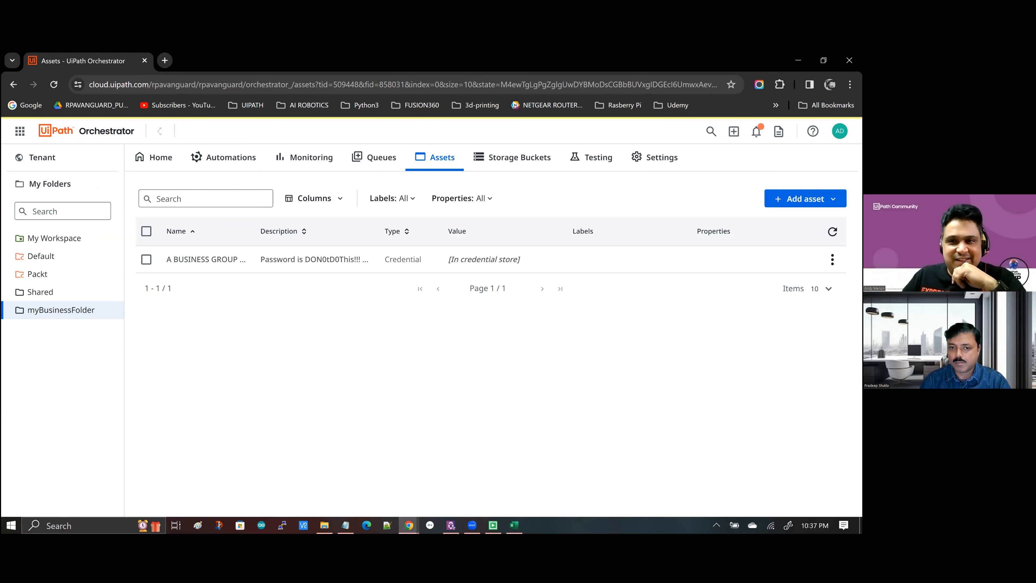
left_click(798, 61)
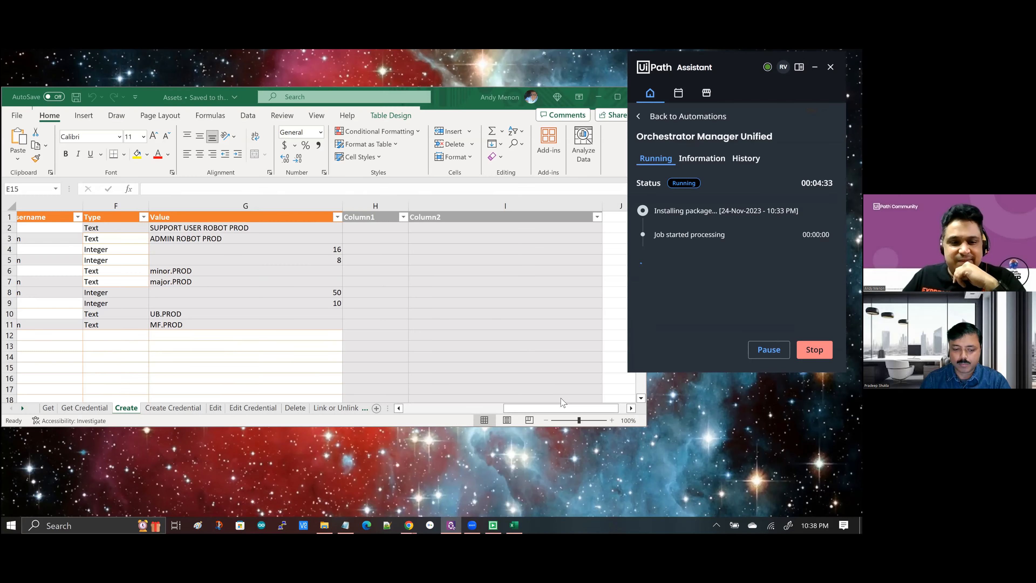
- Recheck the Create sheet from Folder Name through Column2 for progress, and return to the running job in UiPath Assistant
left_click(523, 409)
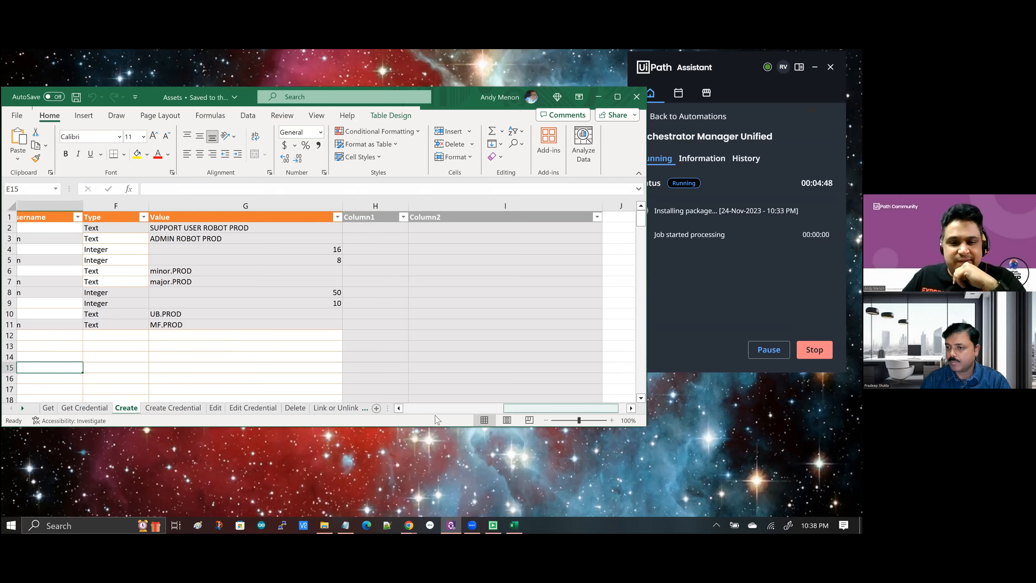
mouse_move(427, 415)
left_mouse_down()
mouse_move(410, 417)
mouse_move(420, 416)
left_mouse_up()
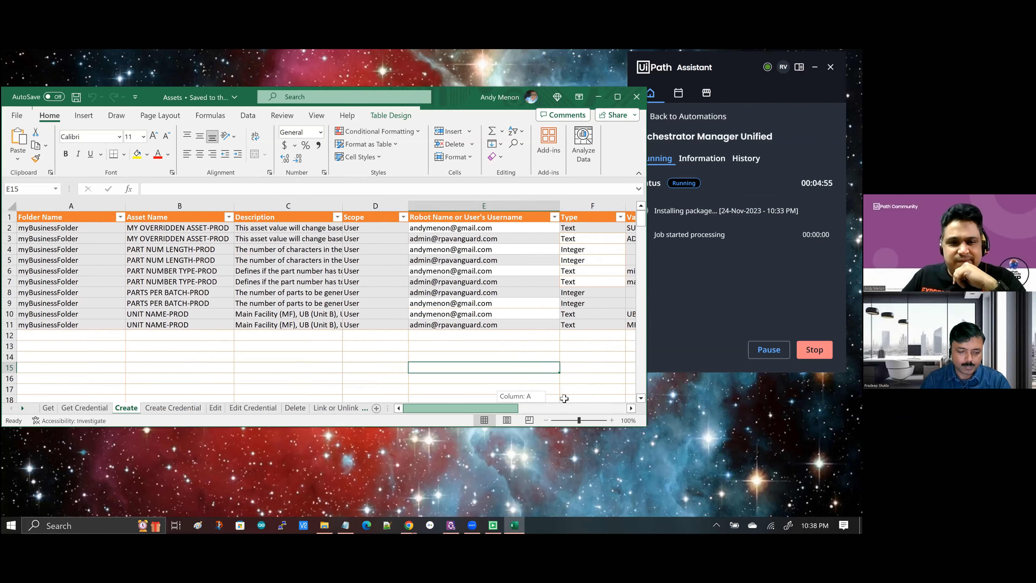
left_click_drag(565, 399, 603, 354)
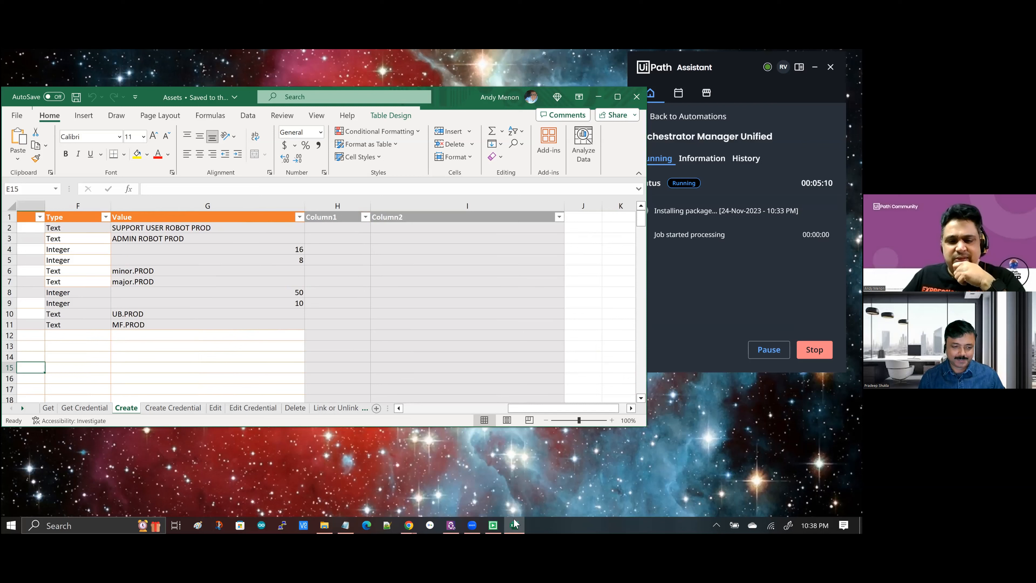
mouse_move(515, 523)
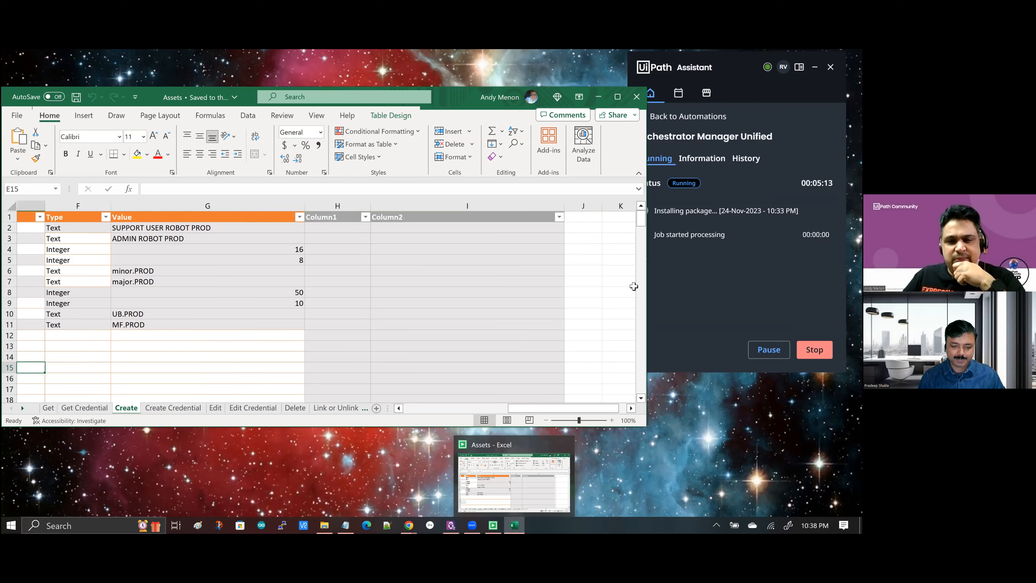
left_click(665, 258)
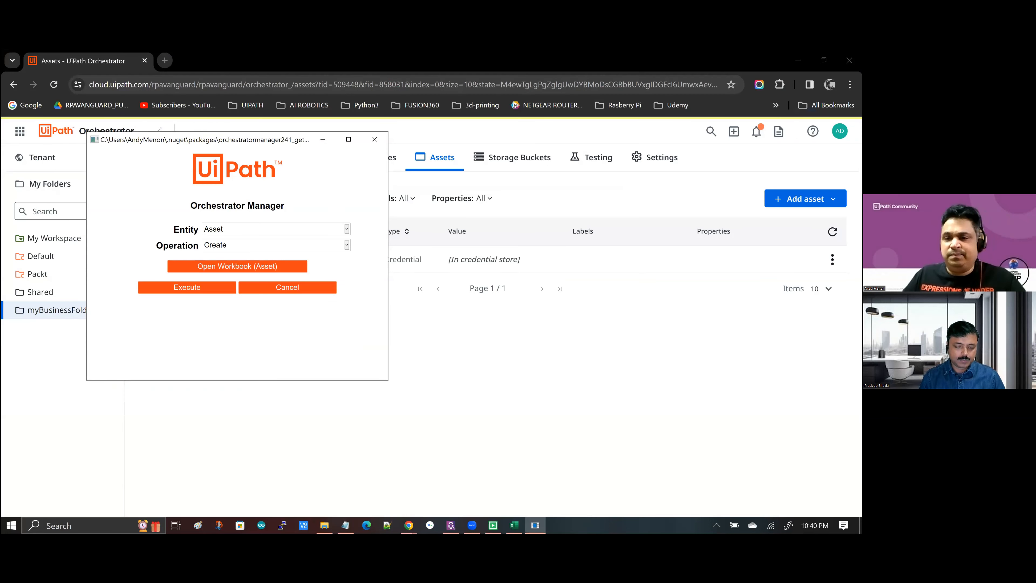
- Minimize the Orchestrator Manager form and refresh the asset list of myBusinessFolder in UiPath Orchestrator
left_click(323, 140)
left_click(389, 261)
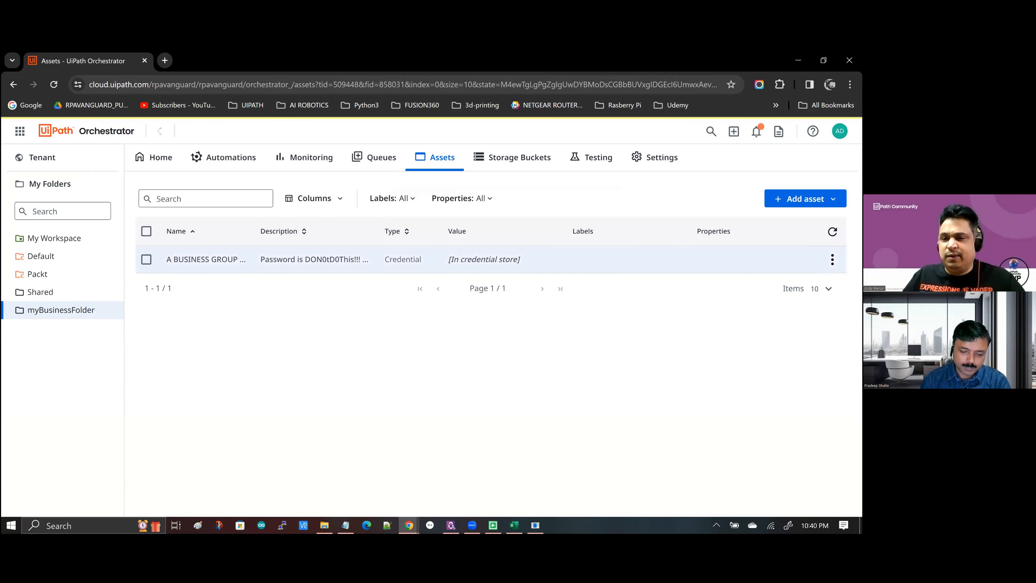
left_click(833, 232)
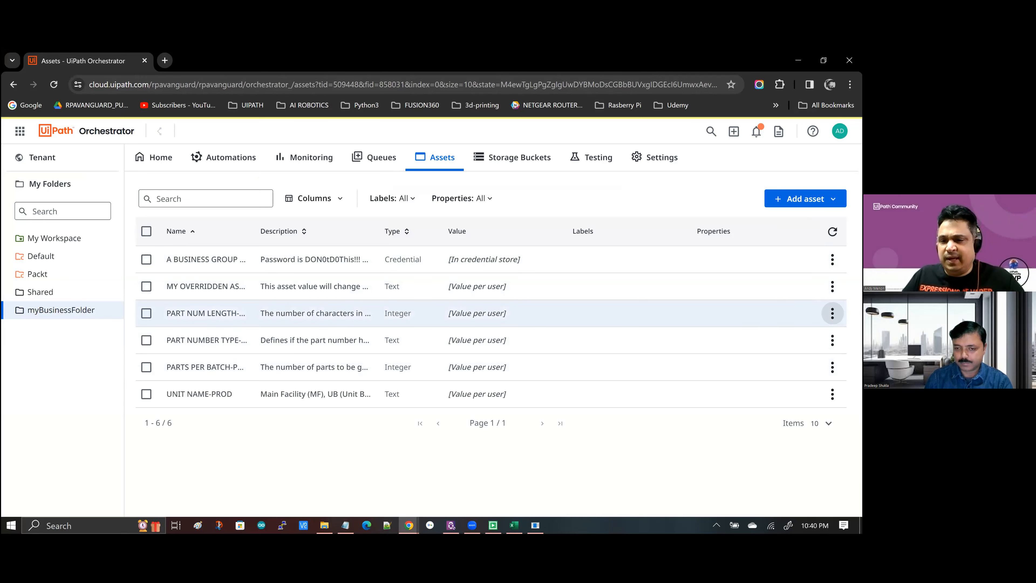
- Open PART NUM LENGTH-PROD for editing and examine its -PROD name suffix and the values assigned per user
left_click(832, 313)
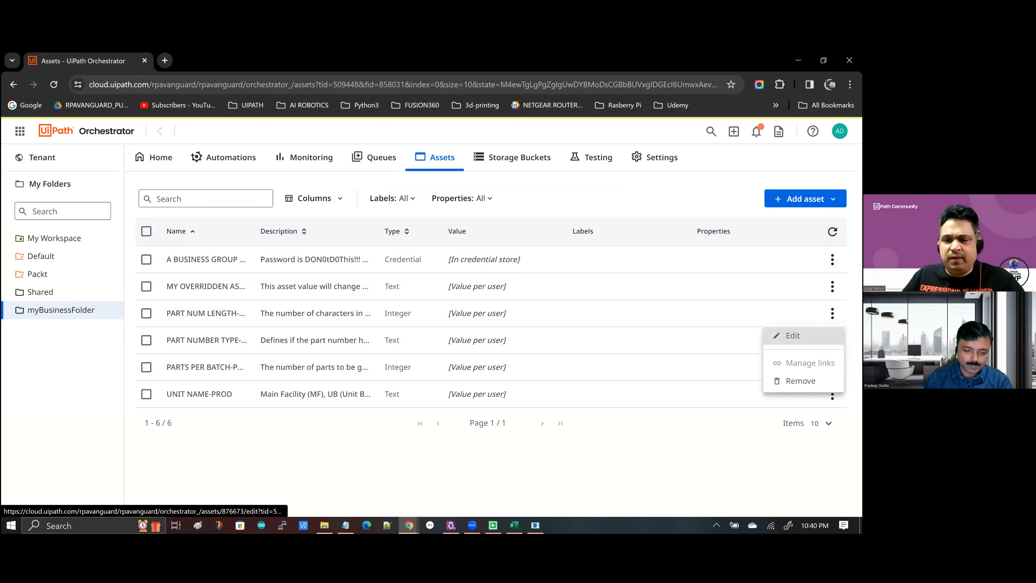
left_click(792, 335)
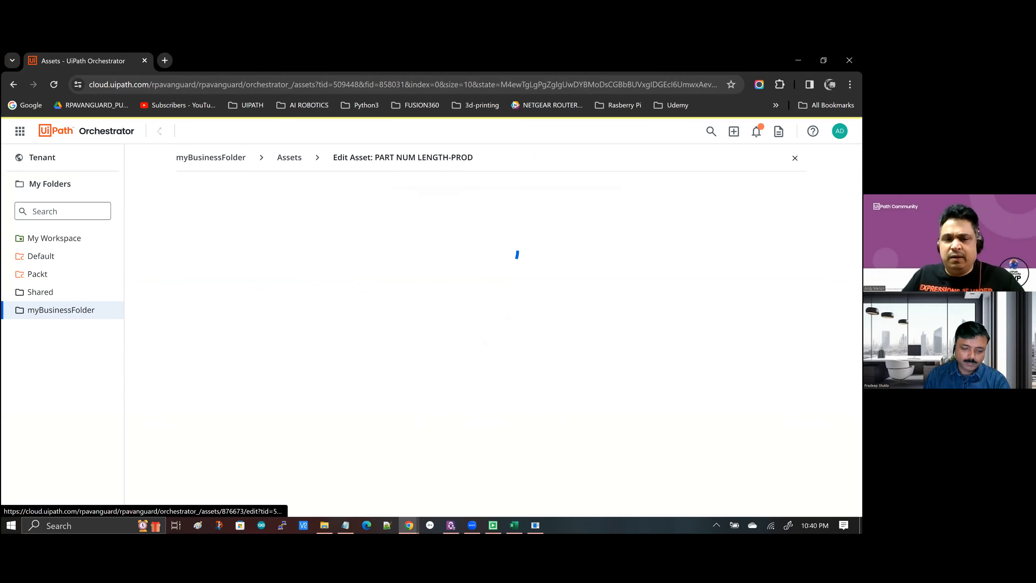
left_click(202, 257)
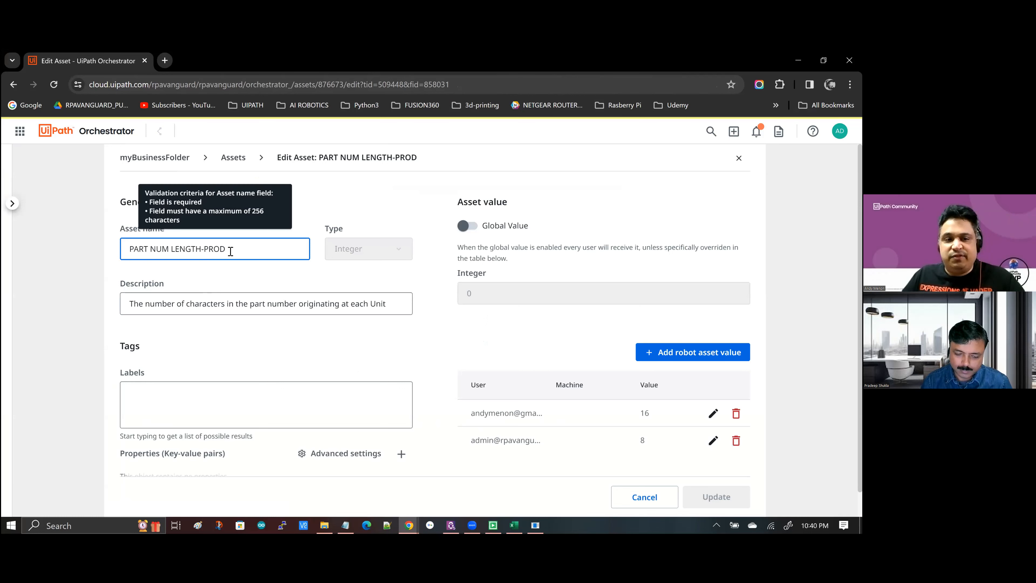
left_click_drag(202, 253, 230, 252)
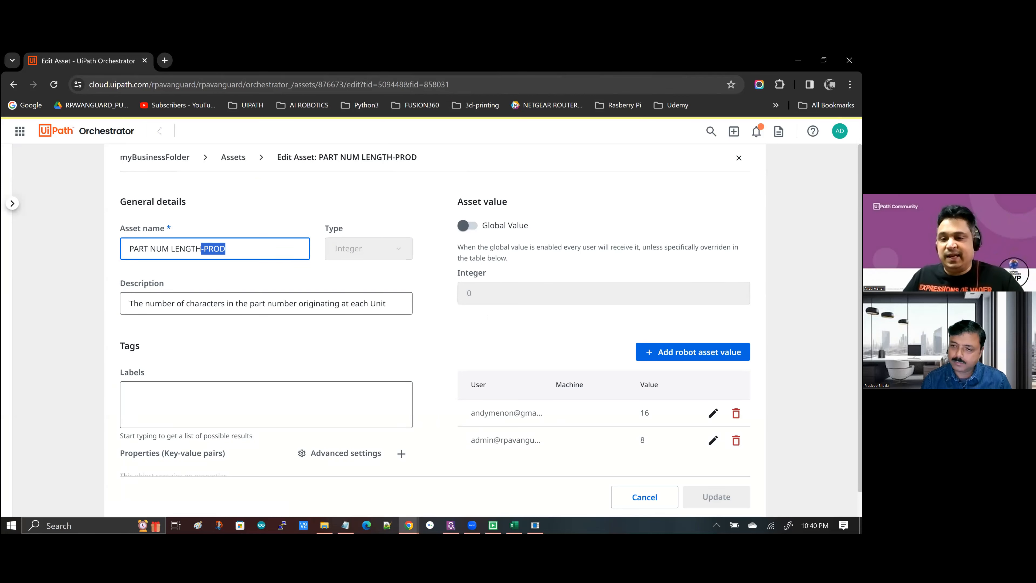
scroll(436, 311, "down", 1)
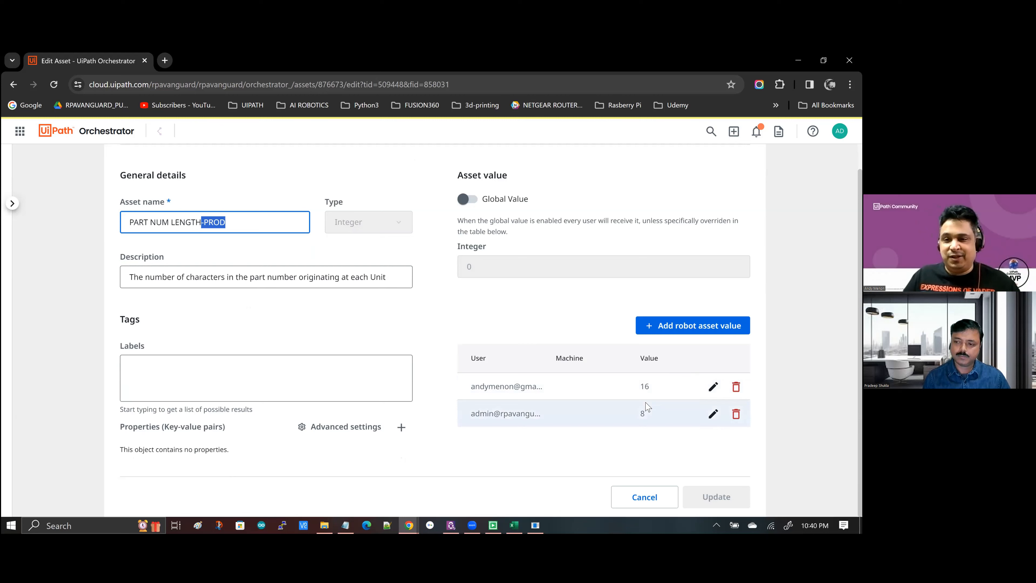
double_click(651, 416)
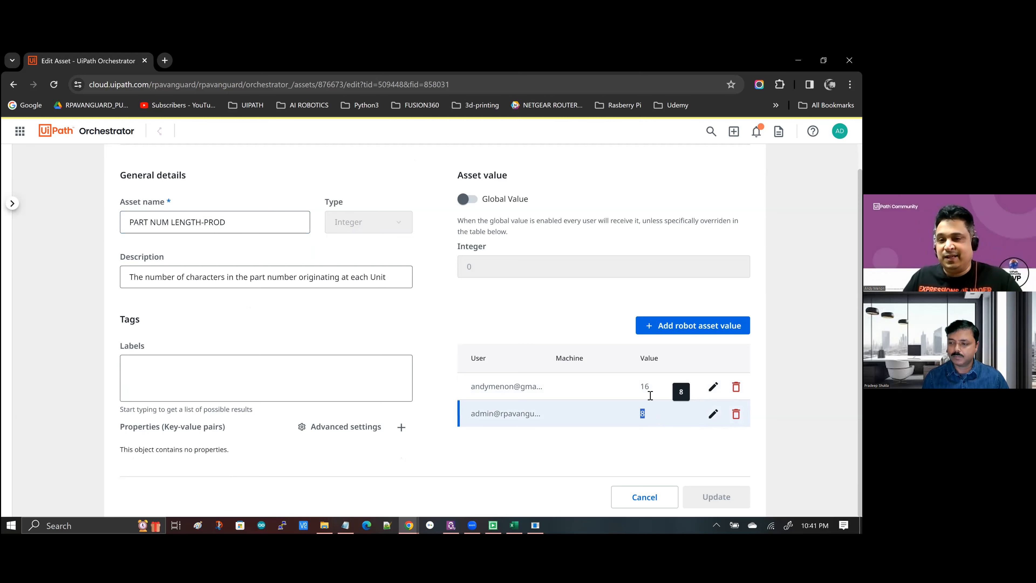